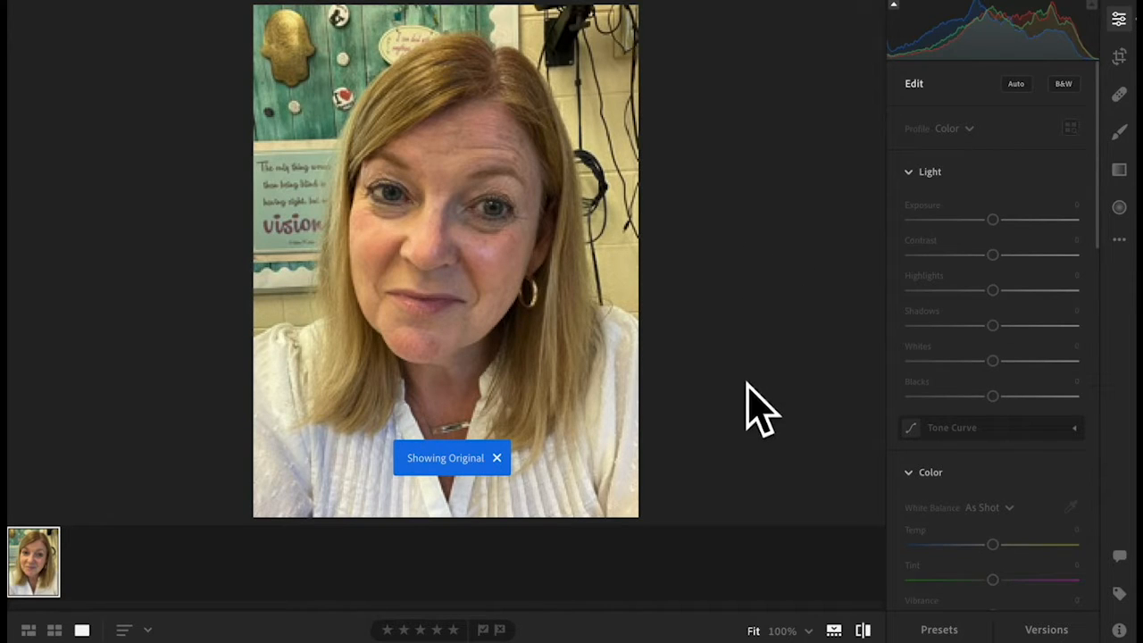
- Restore the portrait's edited look and raise Whites to +42
left_click(863, 630)
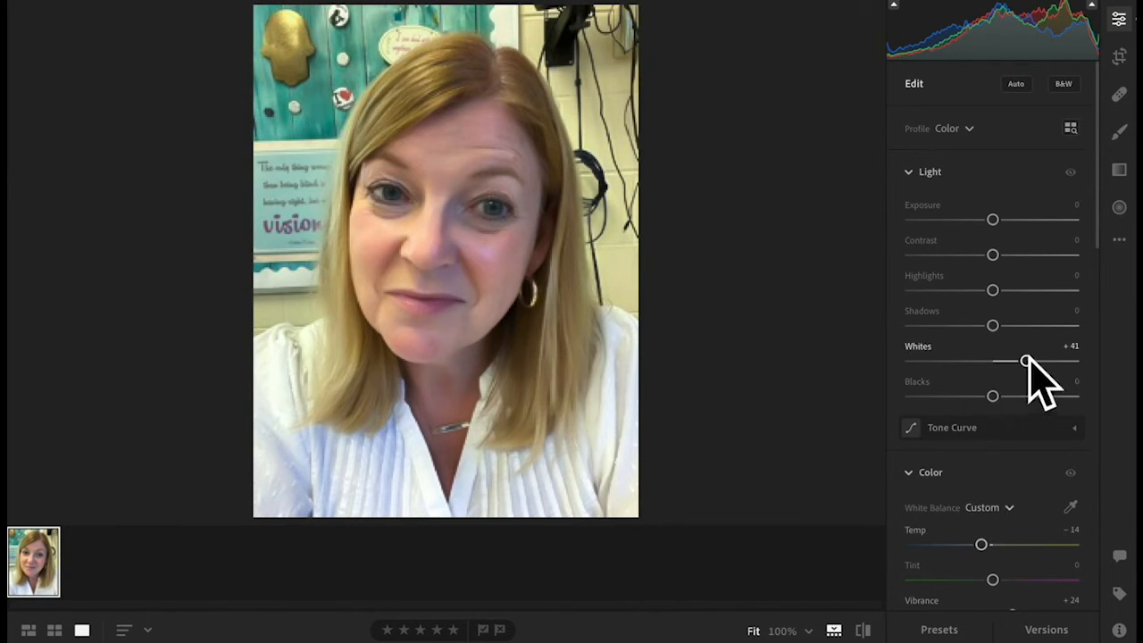
mouse_move(1027, 361)
left_mouse_down()
mouse_move(998, 360)
mouse_move(1028, 362)
left_mouse_up()
scroll(1033, 383, "down", 5)
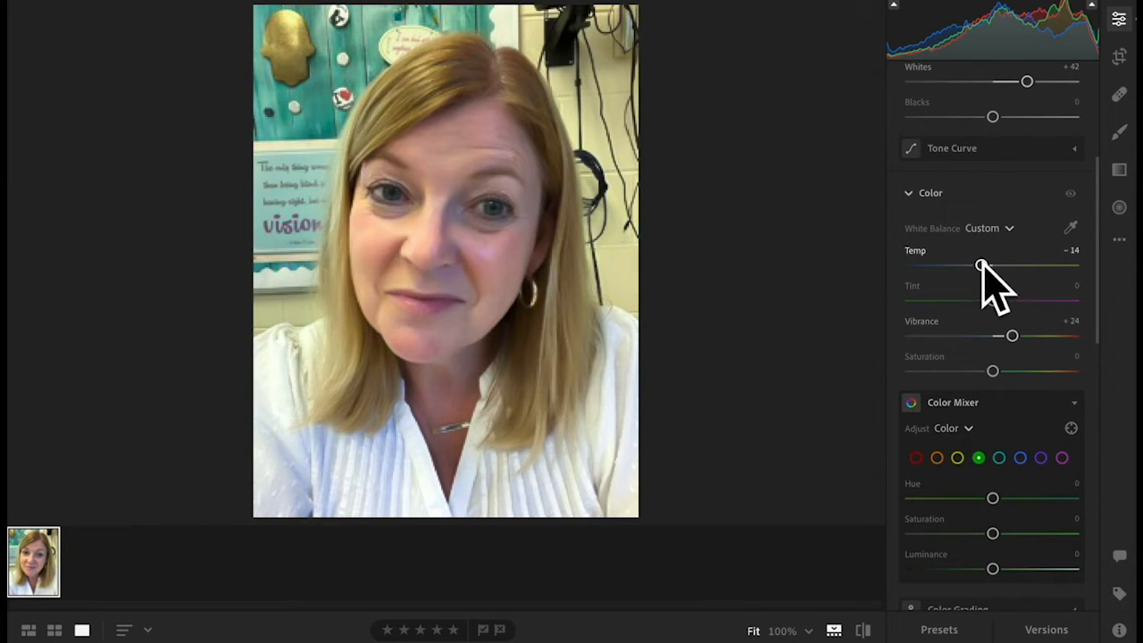
- Reset Temp, set it back to -14, and adjust Vibrance to +23
double_click(982, 266)
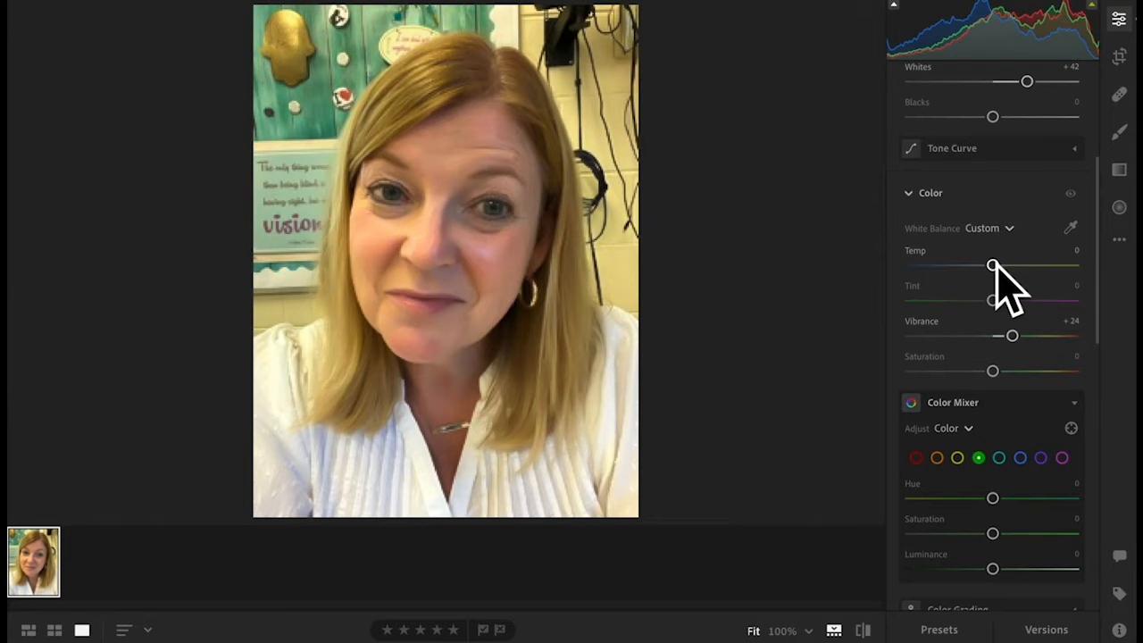
left_click_drag(993, 265, 982, 266)
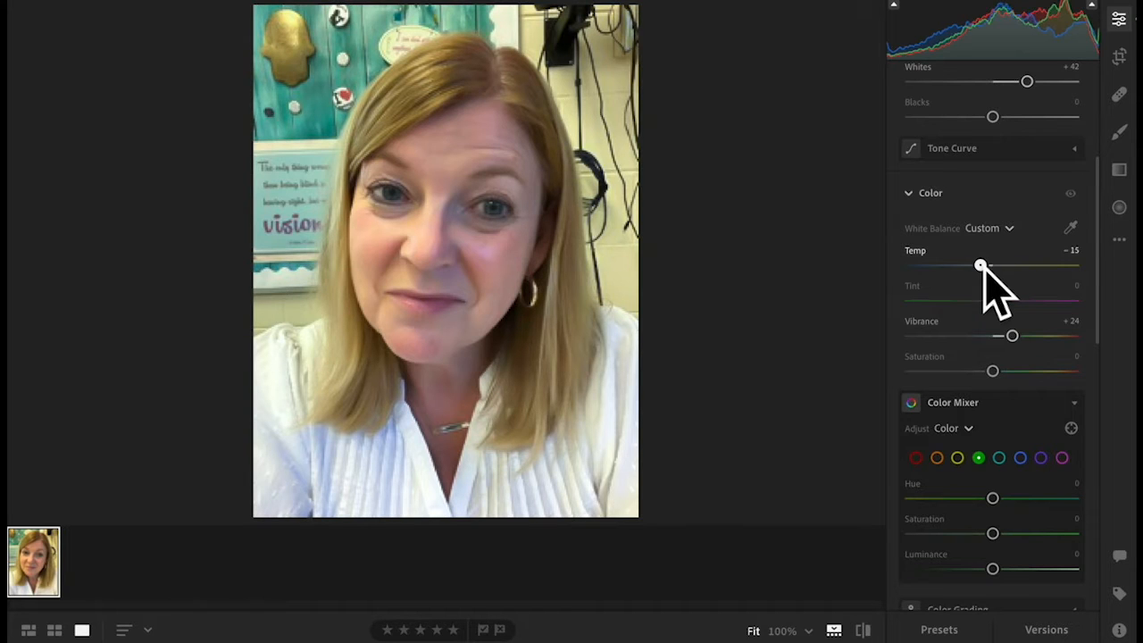
scroll(1001, 295, "down", 2)
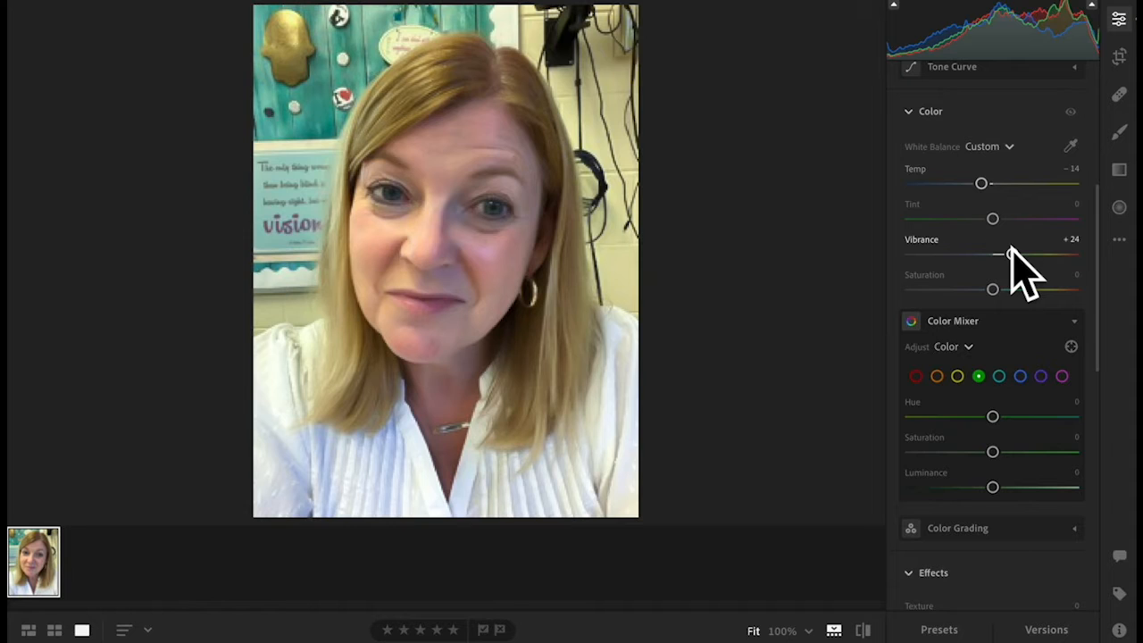
mouse_move(1010, 253)
left_mouse_down()
mouse_move(999, 253)
mouse_move(1010, 253)
left_mouse_up()
- Drop Noise Reduction to 0, raise it to 54, and compare with the original
scroll(1015, 251, "down", 12)
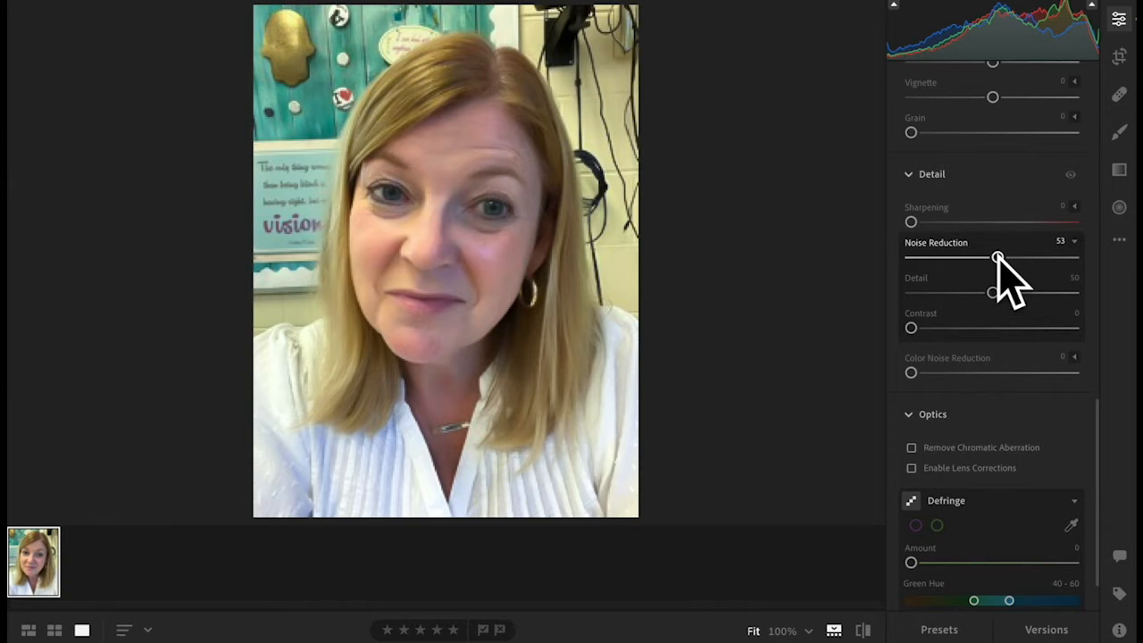
mouse_move(997, 258)
left_mouse_down()
mouse_move(888, 271)
mouse_move(978, 258)
left_mouse_up()
left_click_drag(994, 258, 1001, 259)
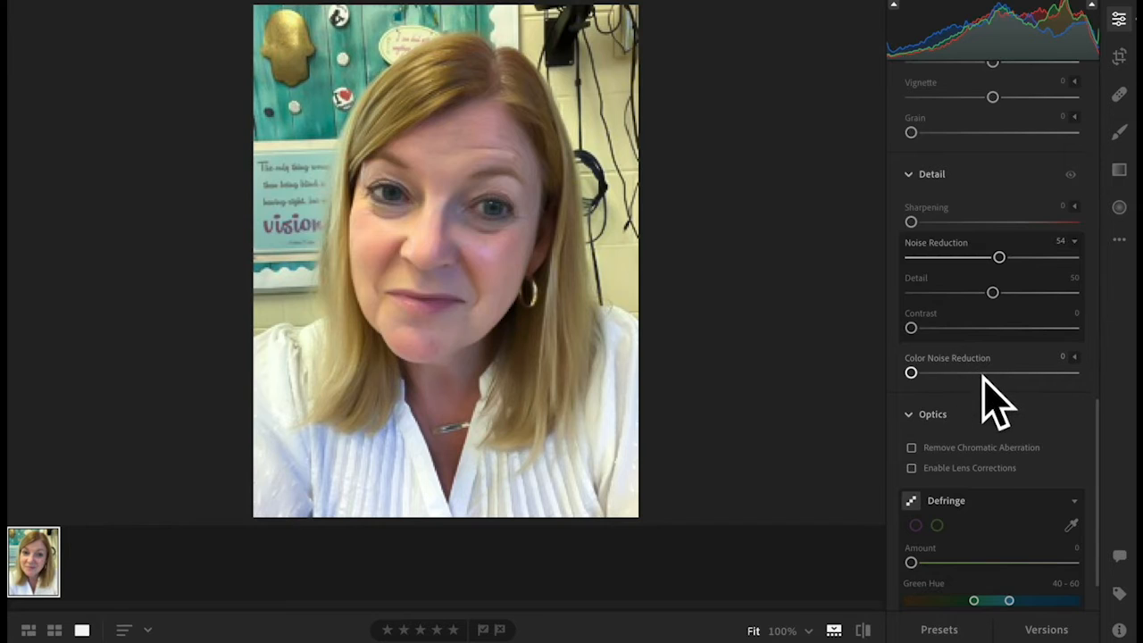
scroll(983, 396, "down", 2)
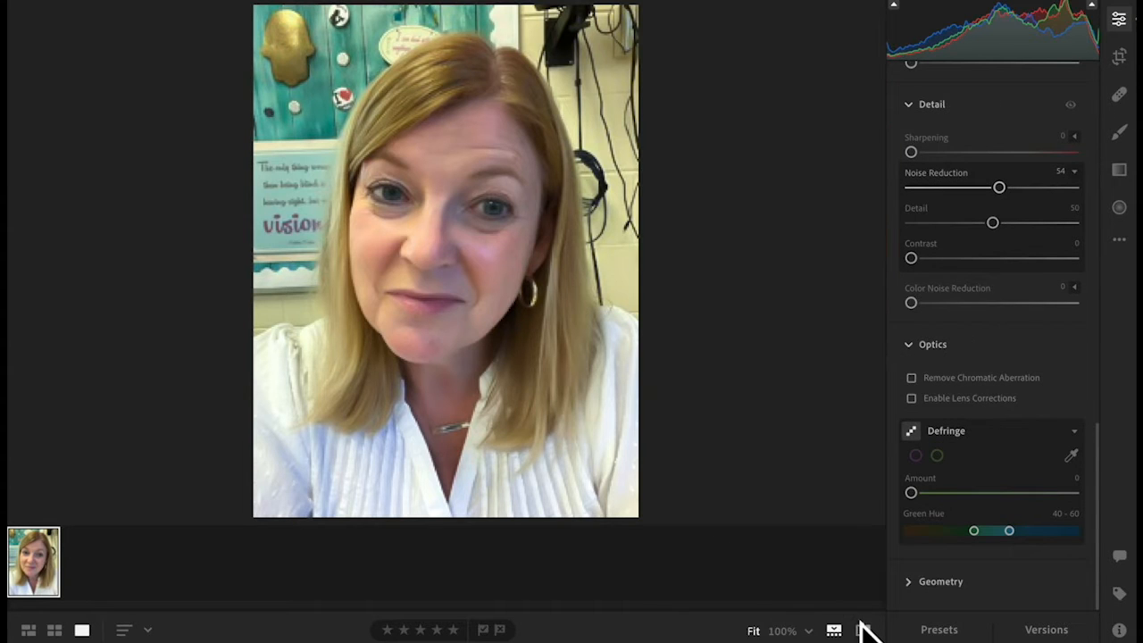
left_click_drag(865, 631, 864, 631)
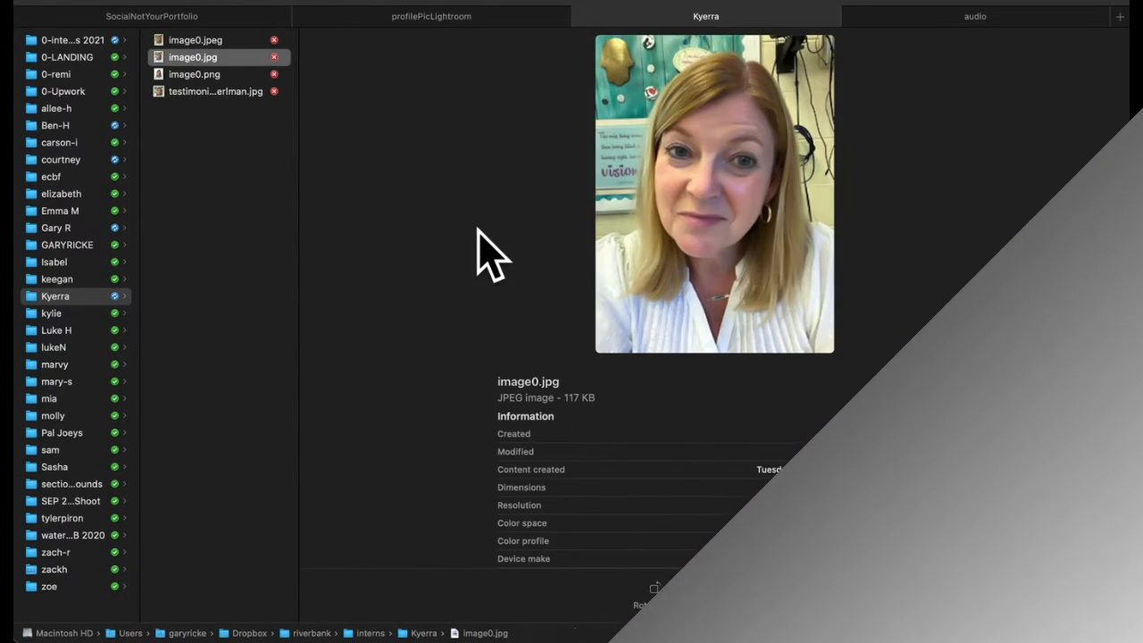
- Preview image0.jpeg, then image0.jpg, in the Kyerra folder, and return to Finder
left_click(213, 42)
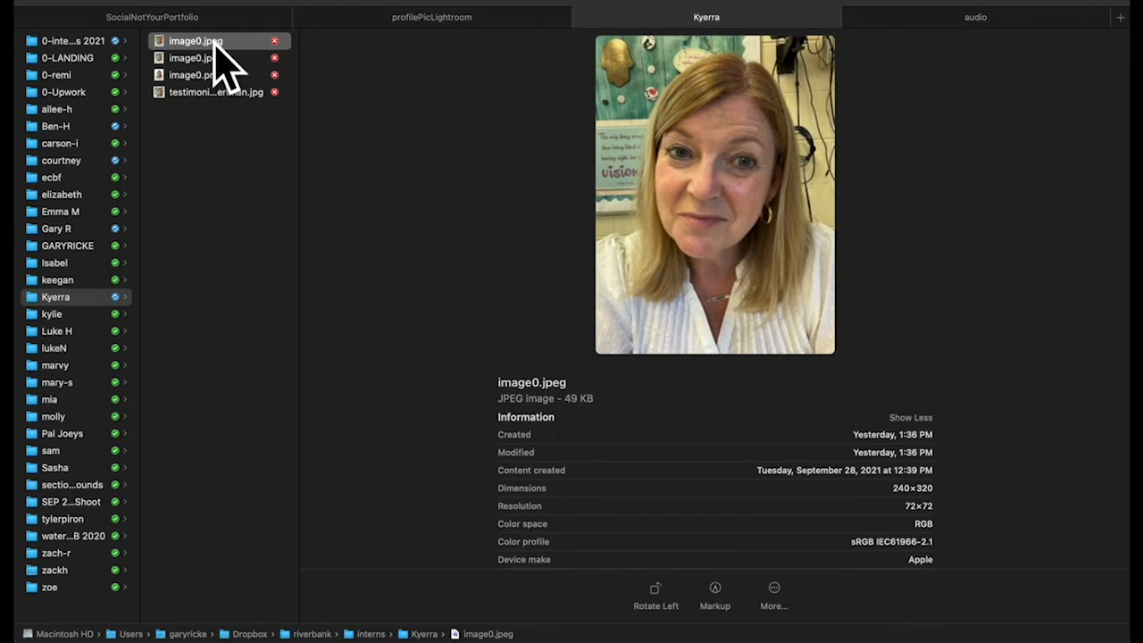
key("Down")
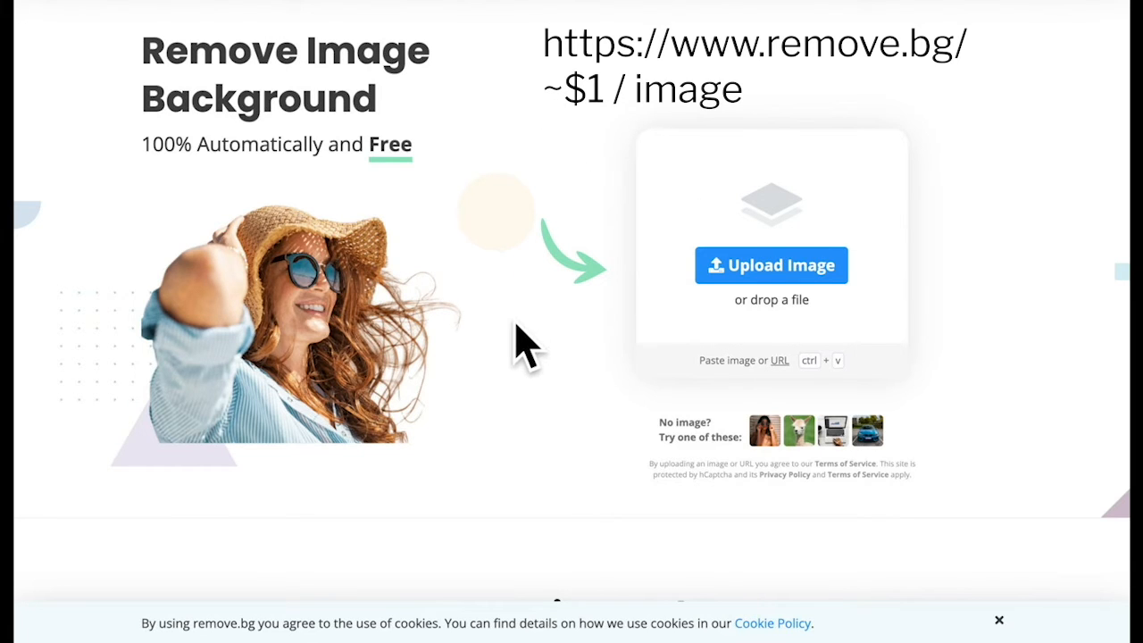
key("super+Tab")
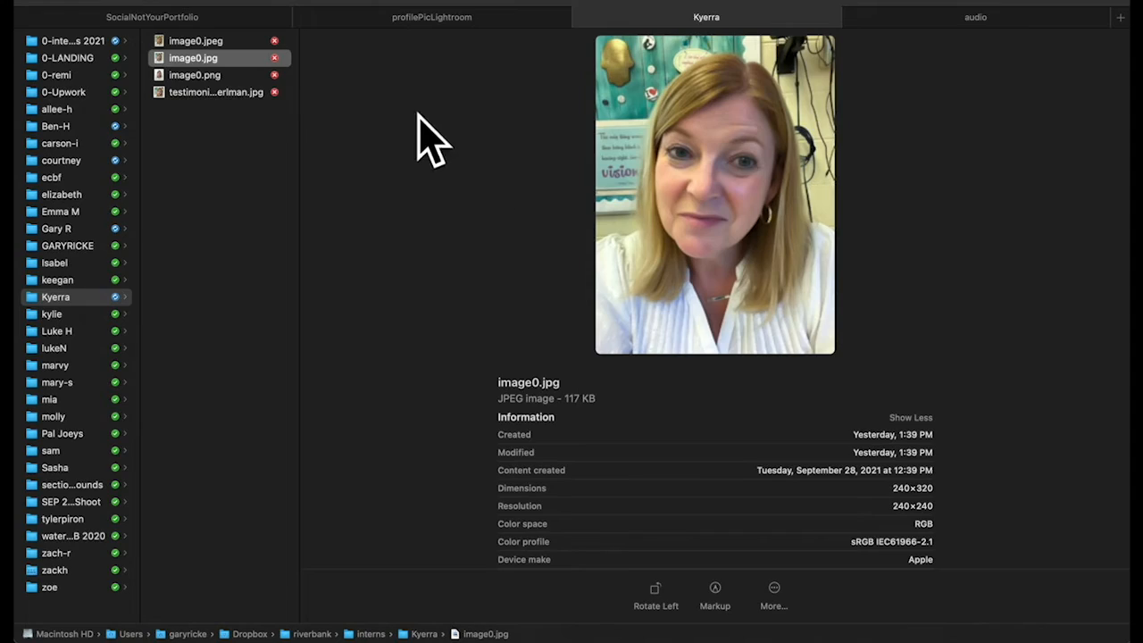
- Compare the background-removed image0.png preview against the original image0.jpg
left_click(195, 75)
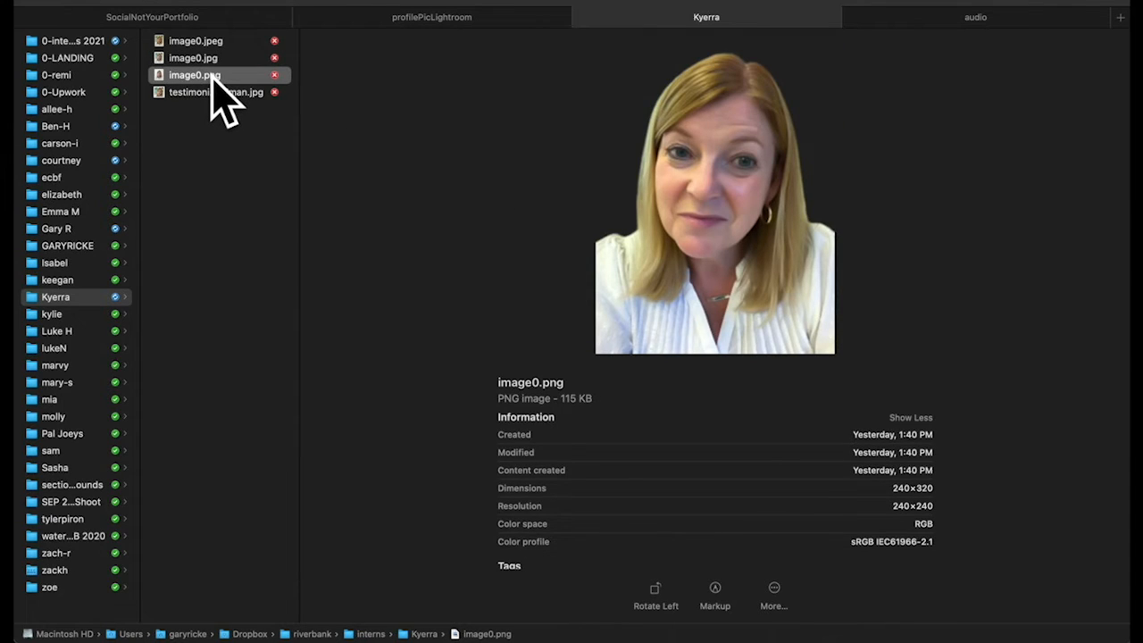
left_click(204, 59)
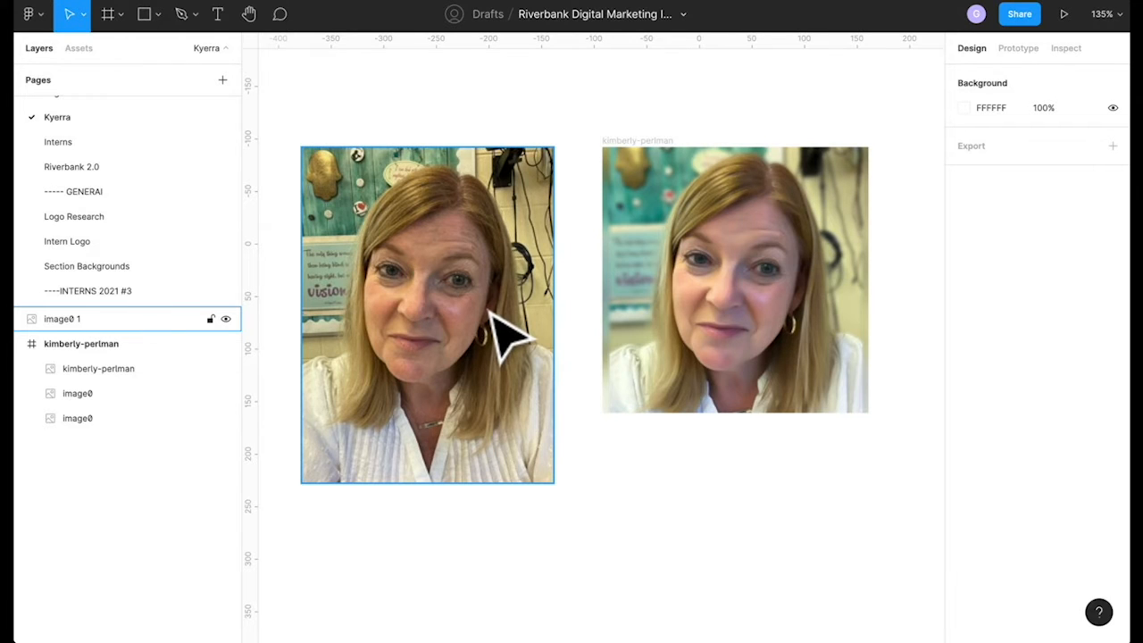
scroll(507, 335, "right", 3)
left_click(542, 143)
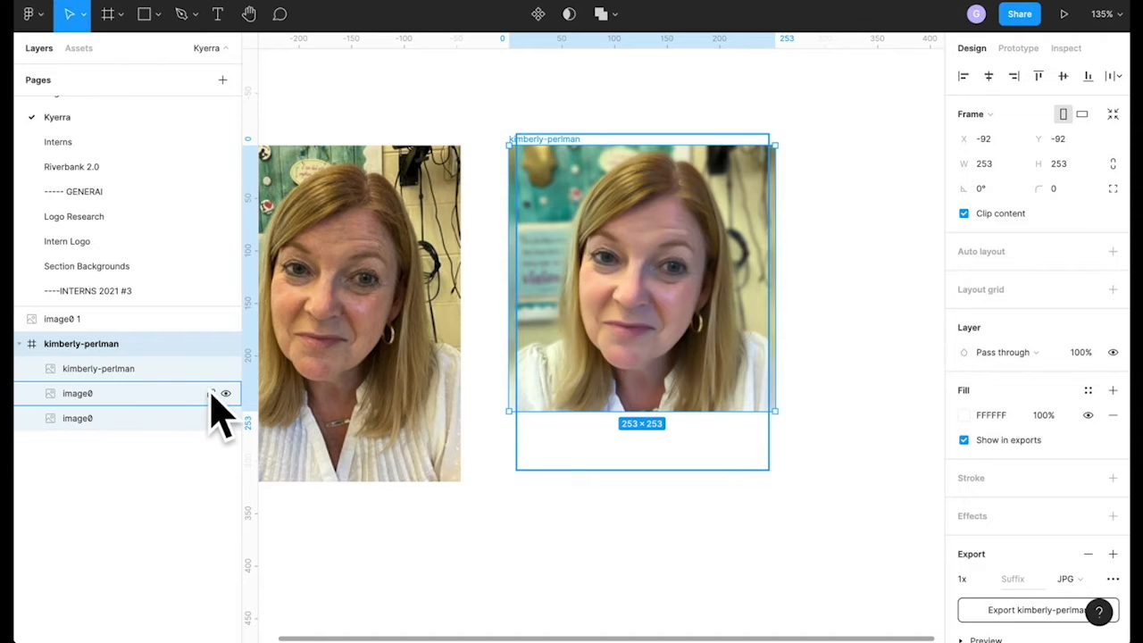
left_click(225, 368)
left_click(225, 319)
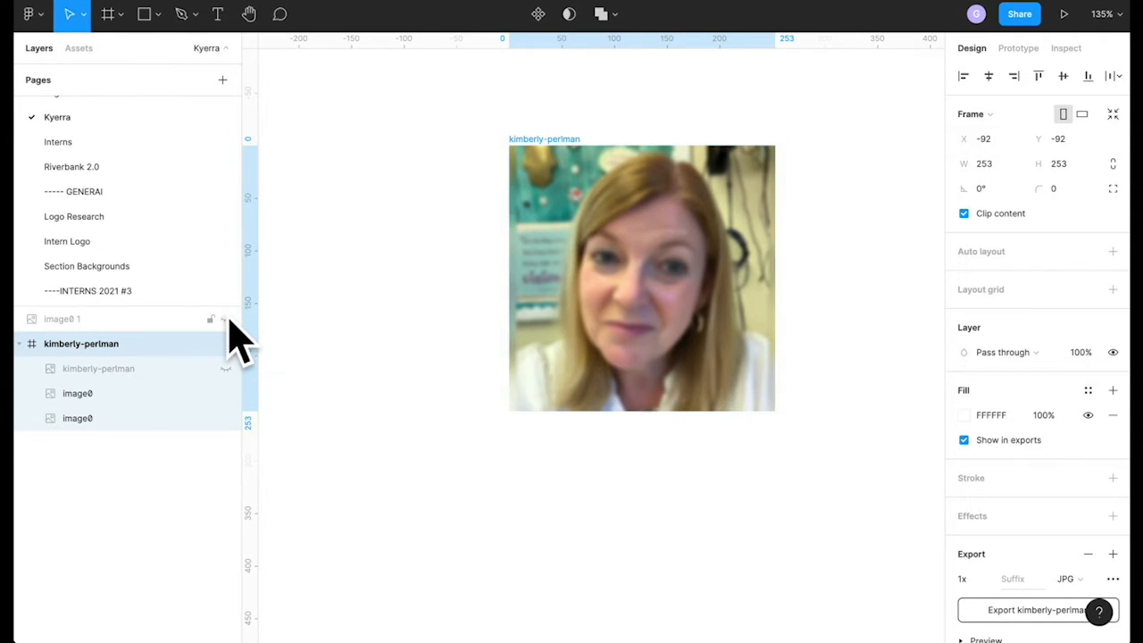
scroll(684, 319, "up", 5)
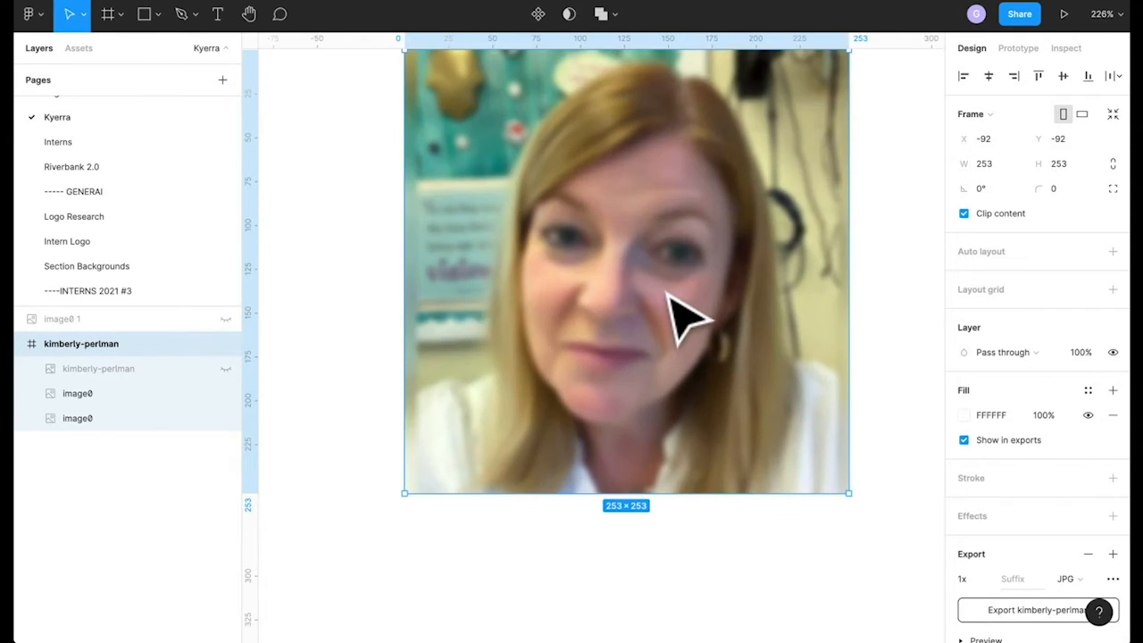
left_click(222, 398)
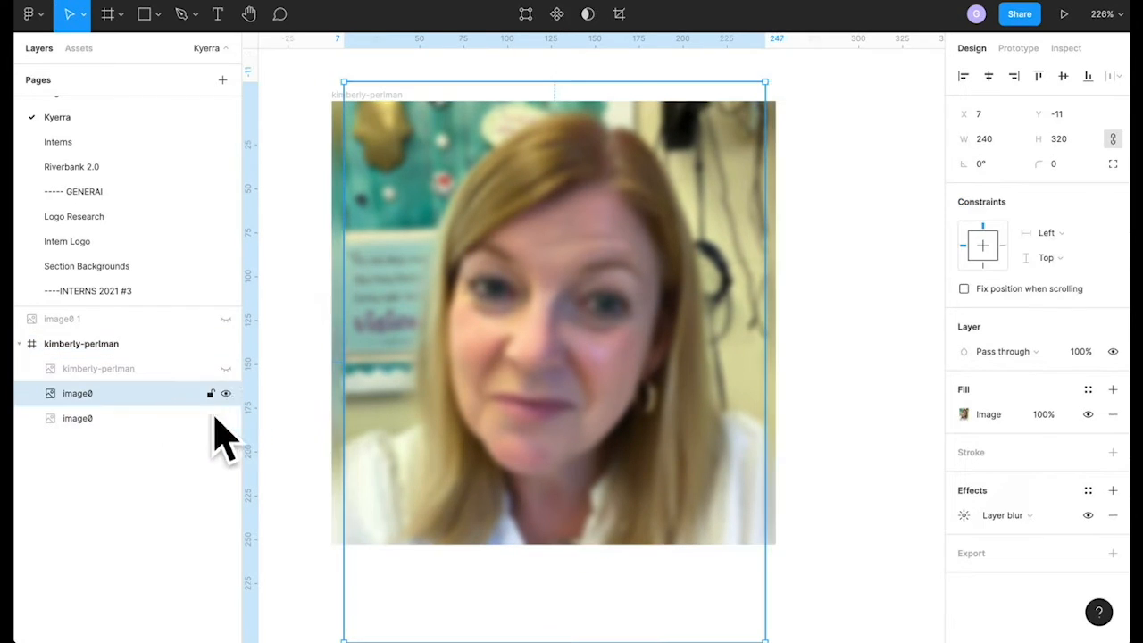
left_click(225, 418)
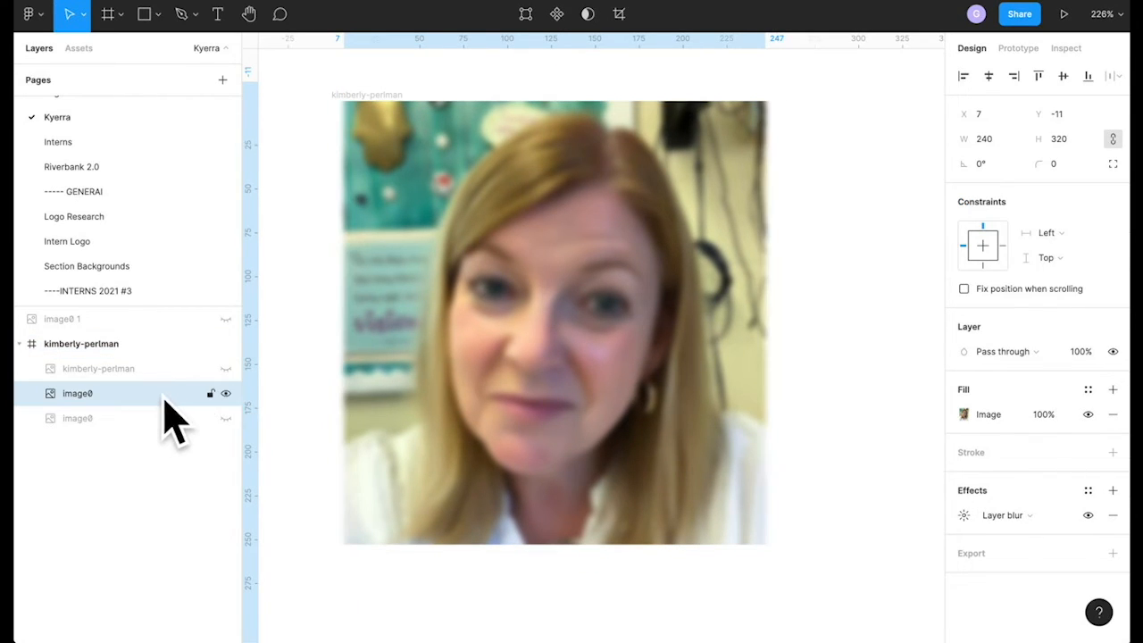
left_click(1088, 516)
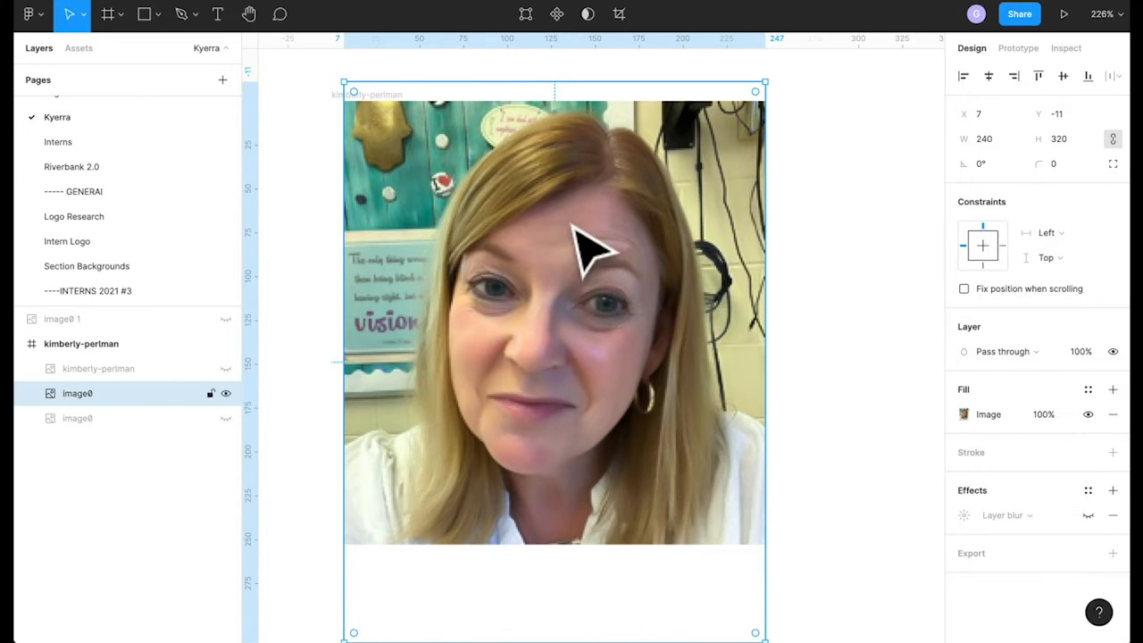
- Align the image to the frame's top edge and re-enable a Layer blur of 4
left_click_drag(586, 276, 566, 263)
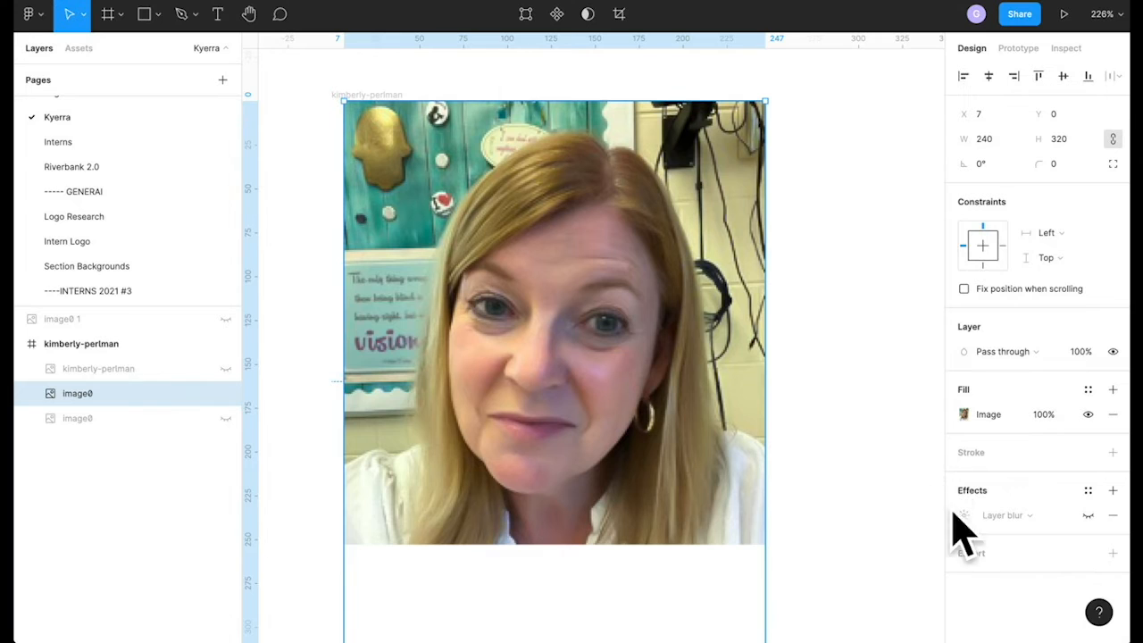
left_click(1086, 516)
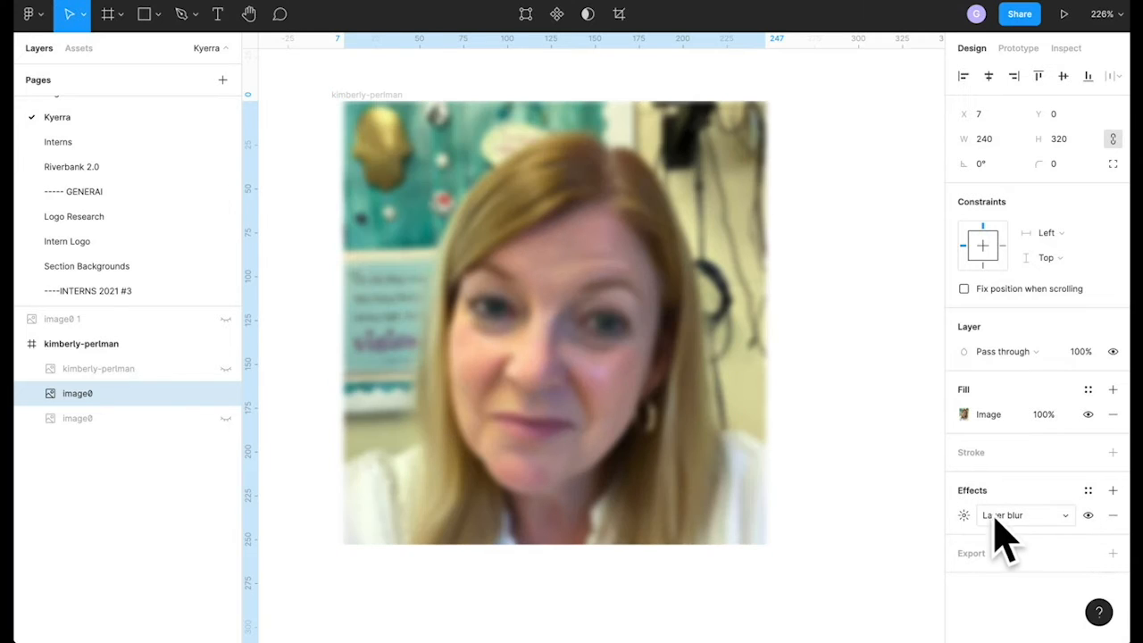
left_click(1069, 522)
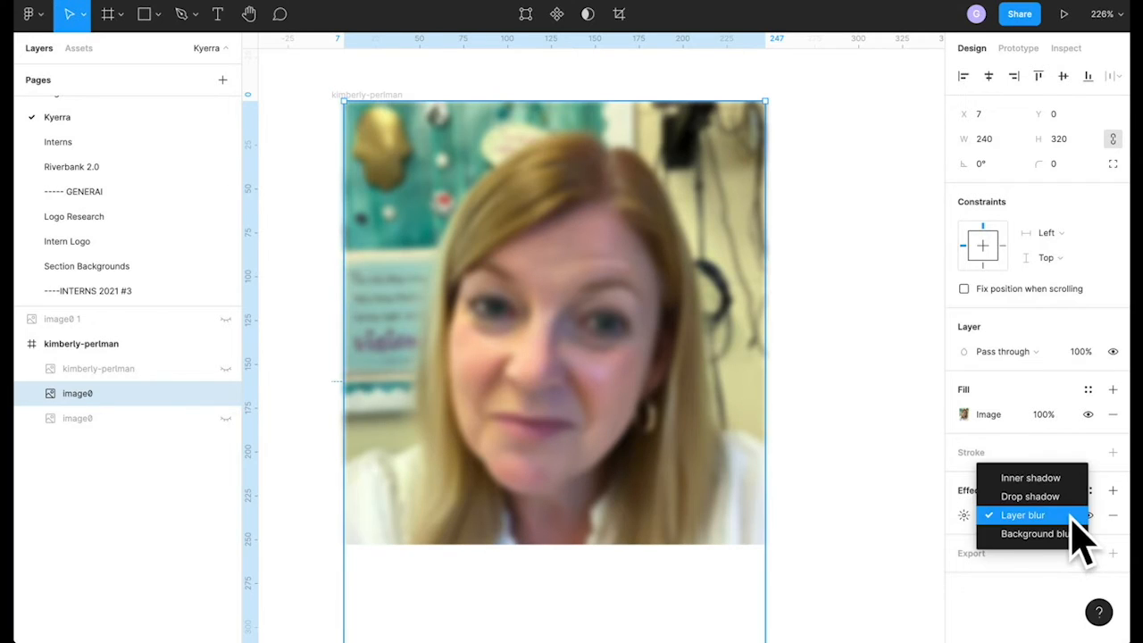
left_click(991, 516)
left_click(964, 515)
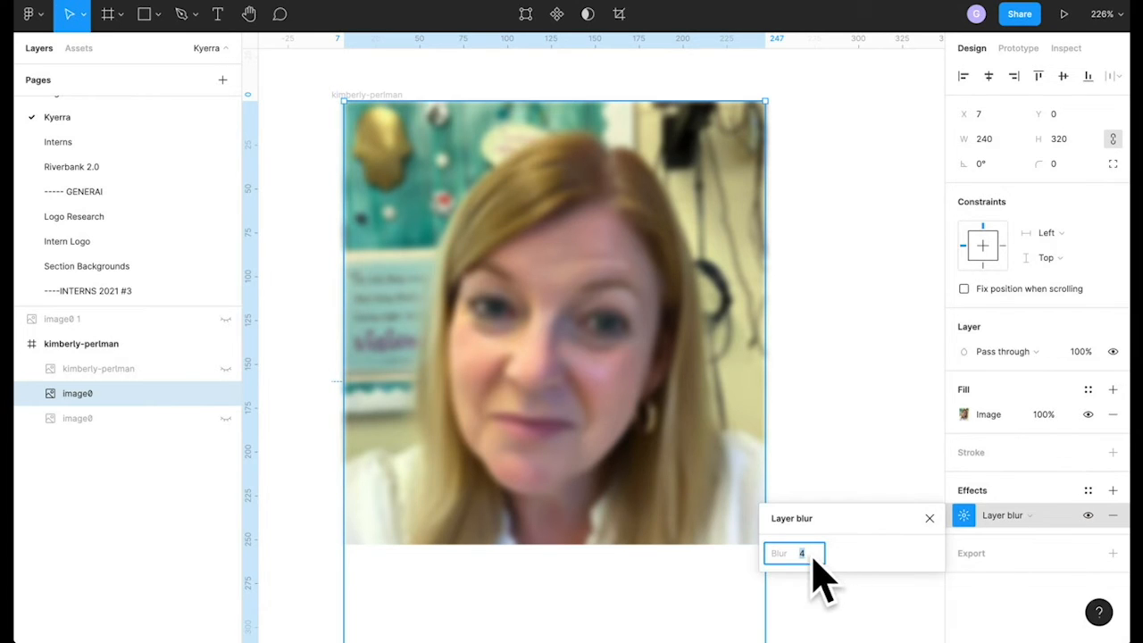
key("Down")
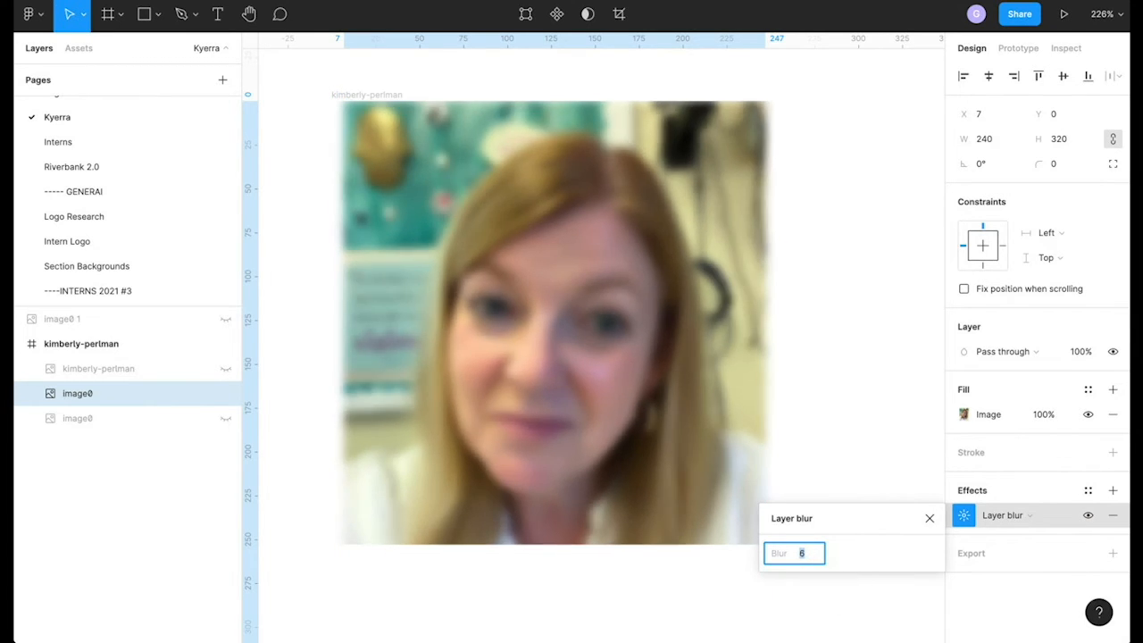
key("Up")
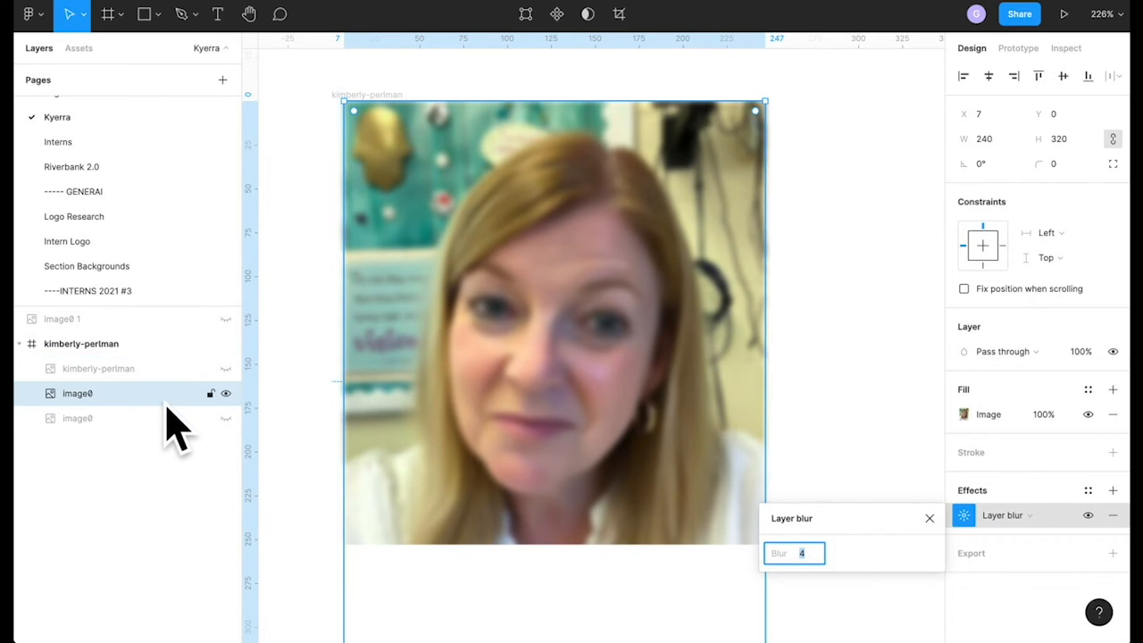
left_click(225, 393)
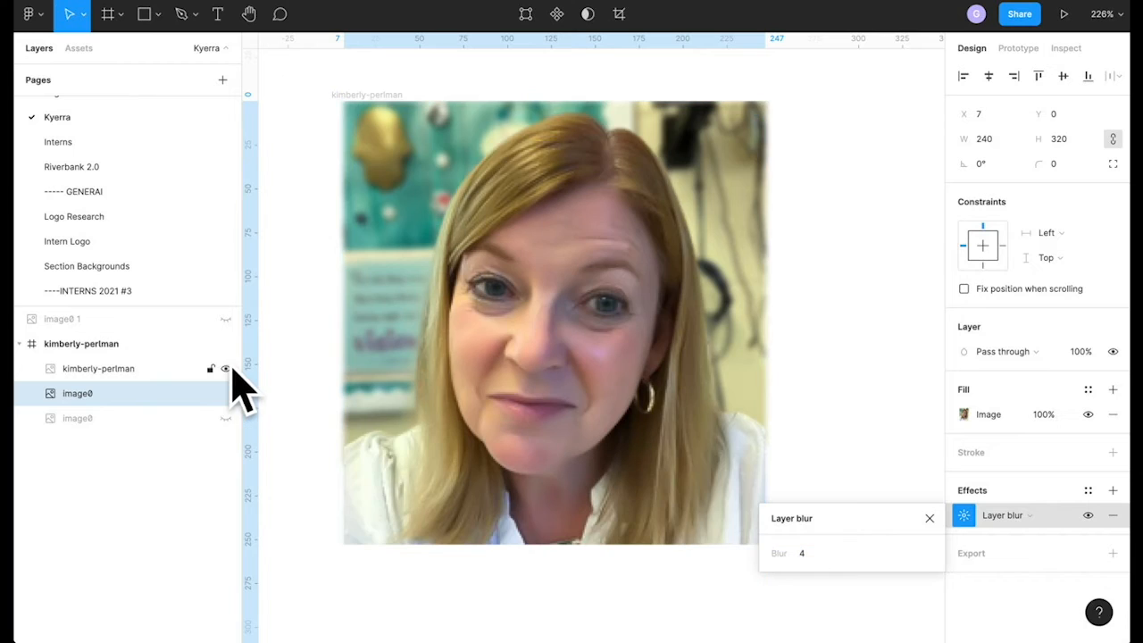
- Toggle the cut-out and image0 layers' visibility to compare, then select the portrait frame
left_click(225, 394)
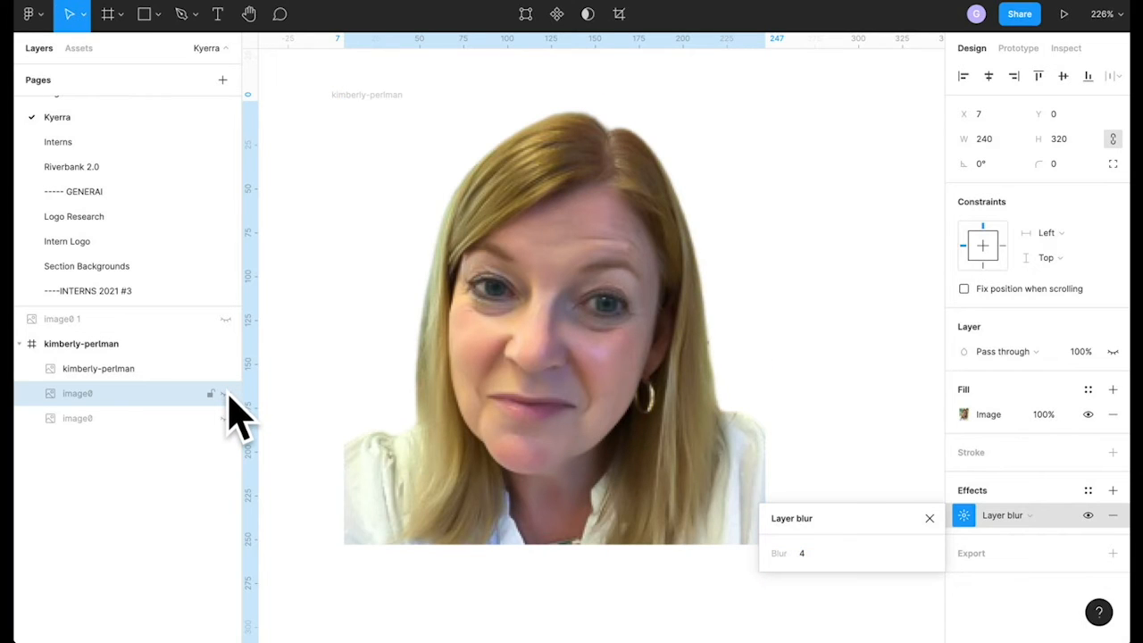
left_click(225, 369)
left_click(226, 369)
left_click(225, 394)
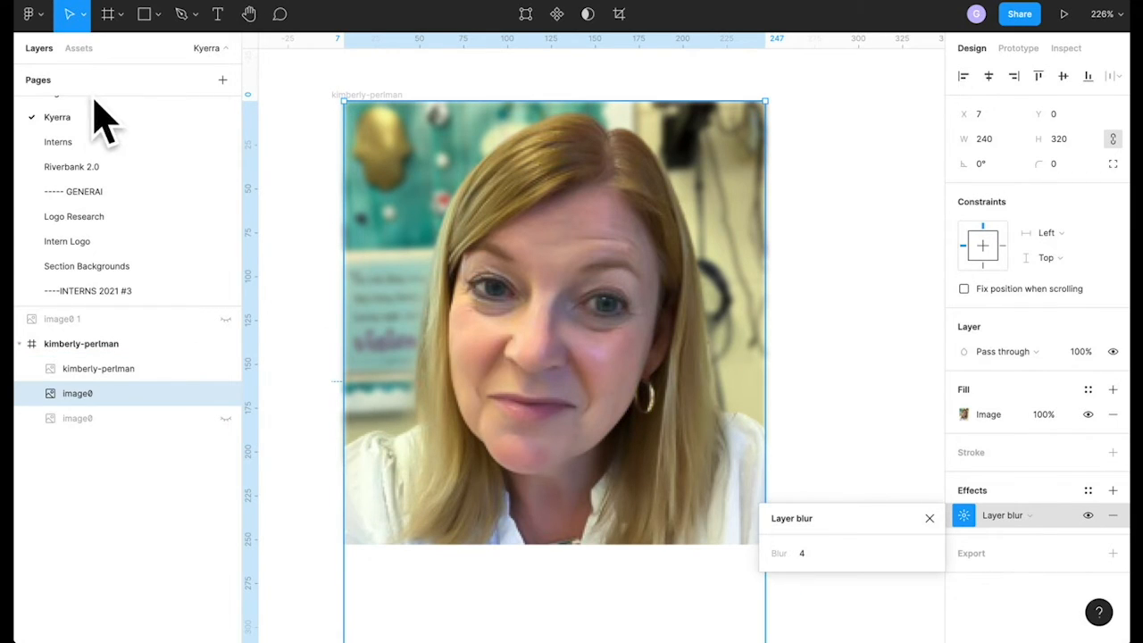
left_click(102, 344)
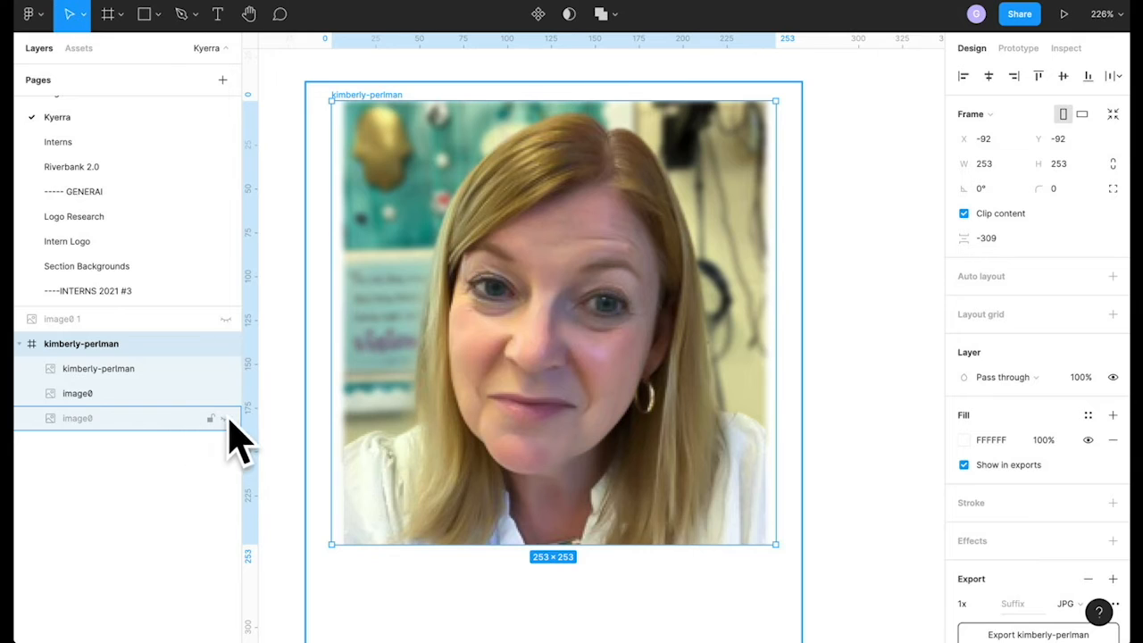
left_click(134, 399)
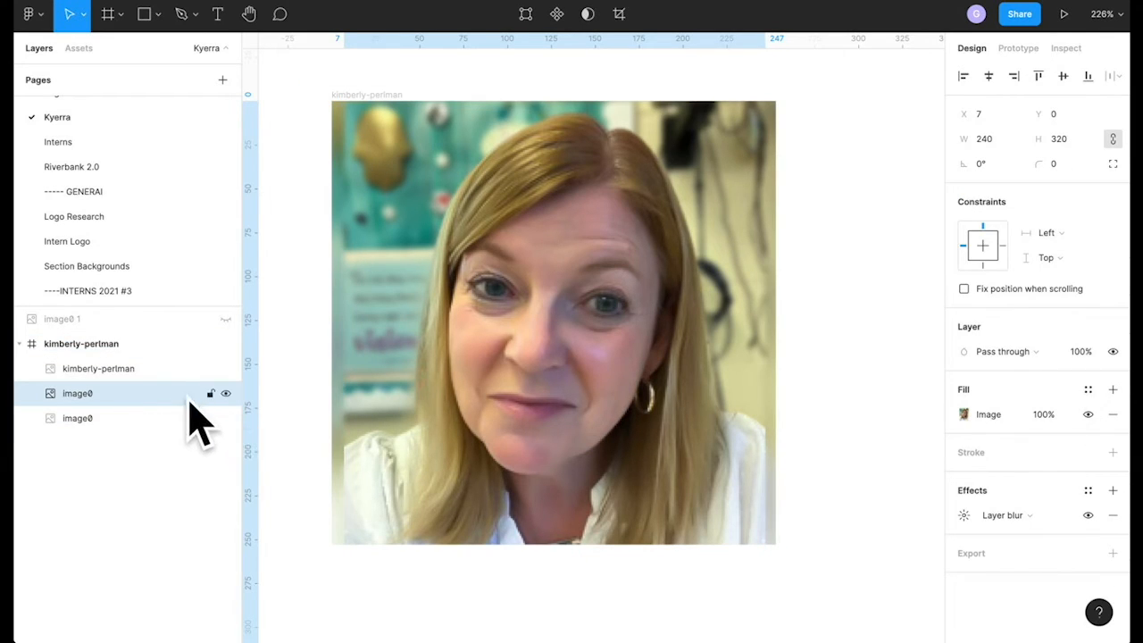
left_click(224, 419)
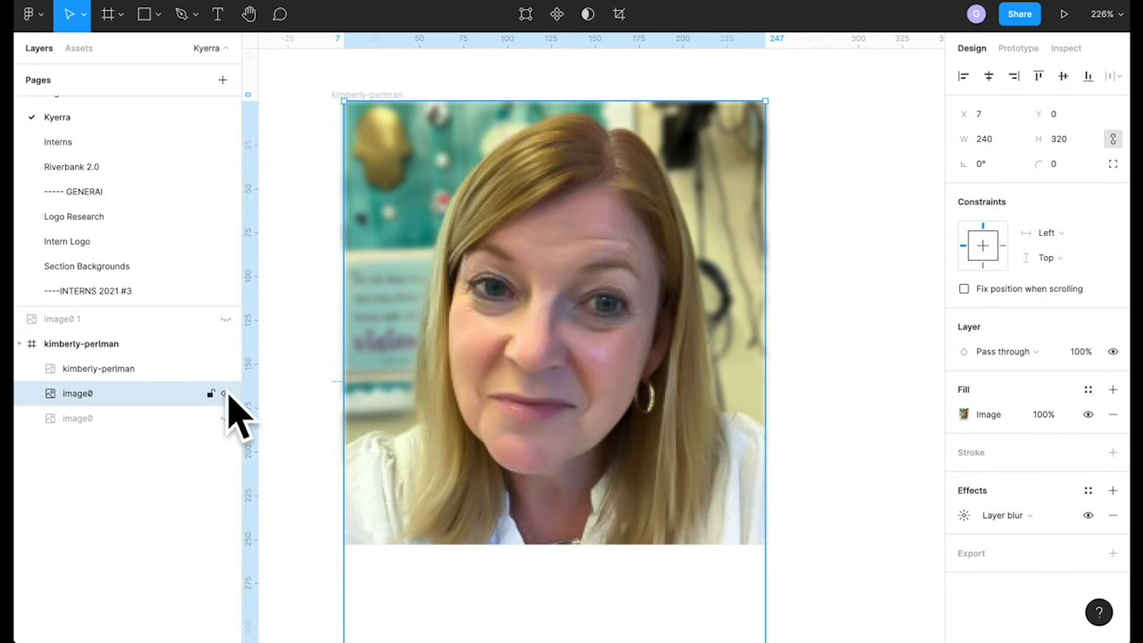
left_click(226, 395)
left_click(195, 420)
left_click(225, 419)
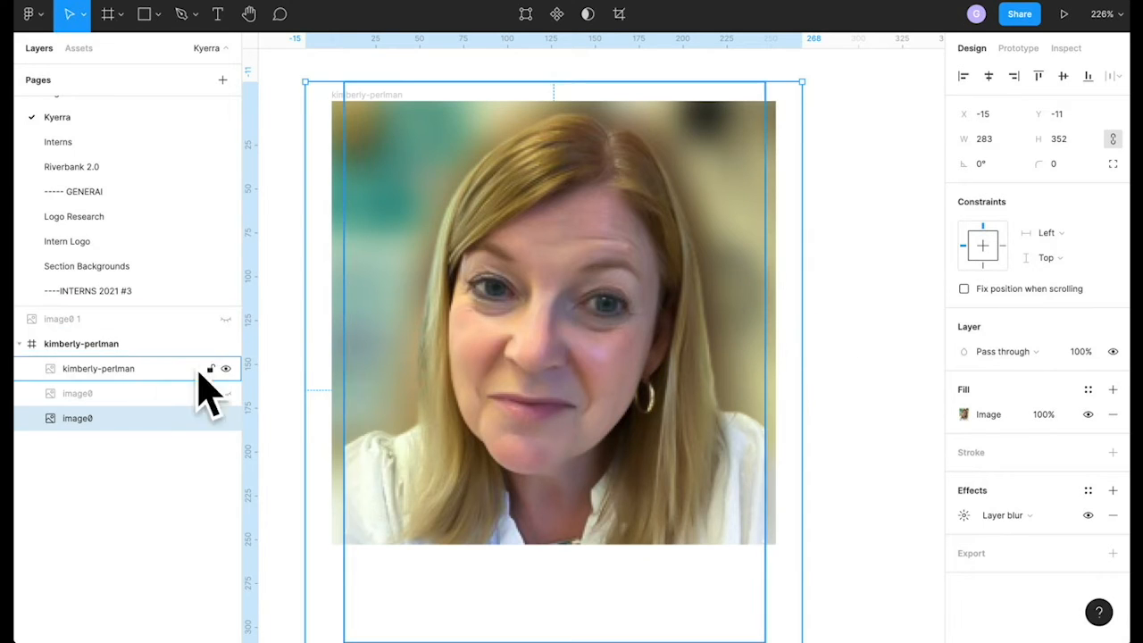
left_click(225, 394)
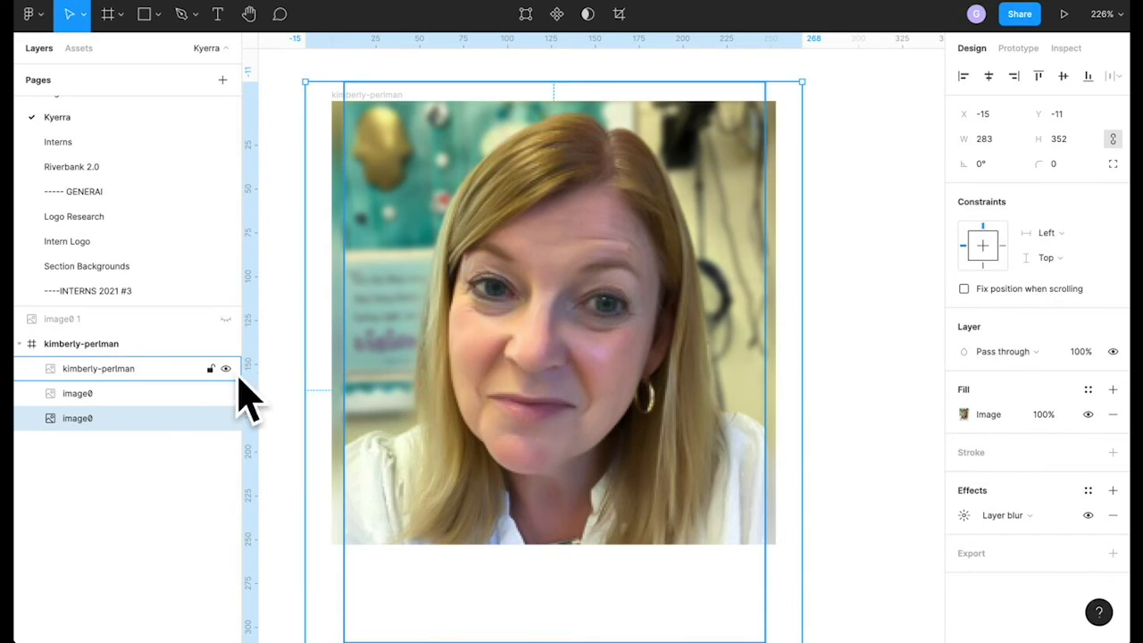
left_click(225, 419)
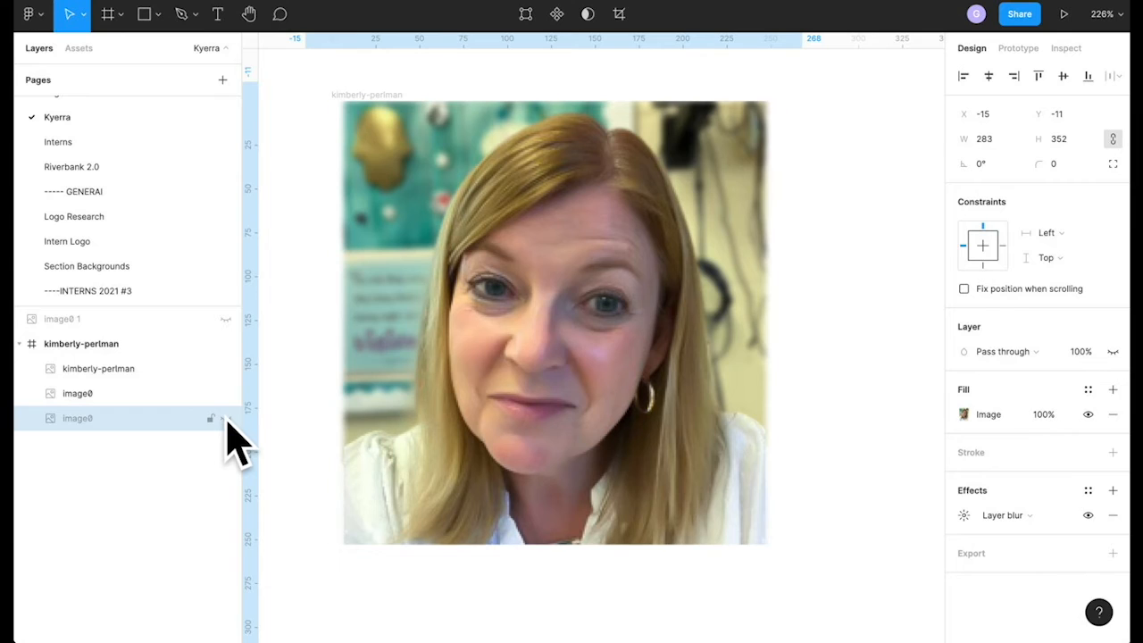
left_click(225, 419)
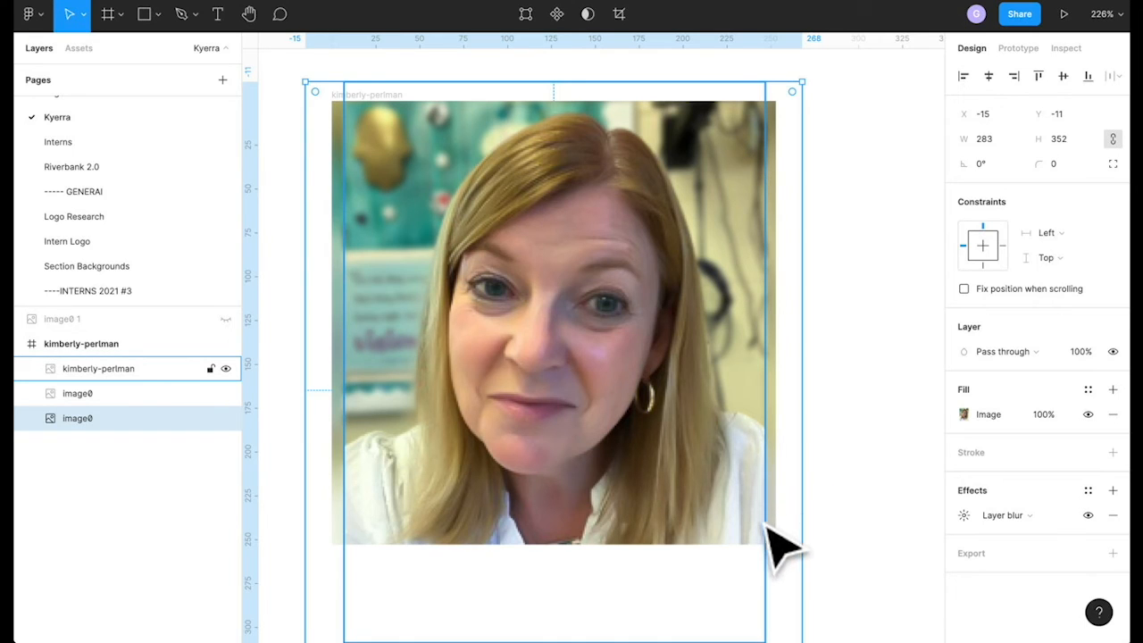
left_click(362, 89)
left_click(338, 101)
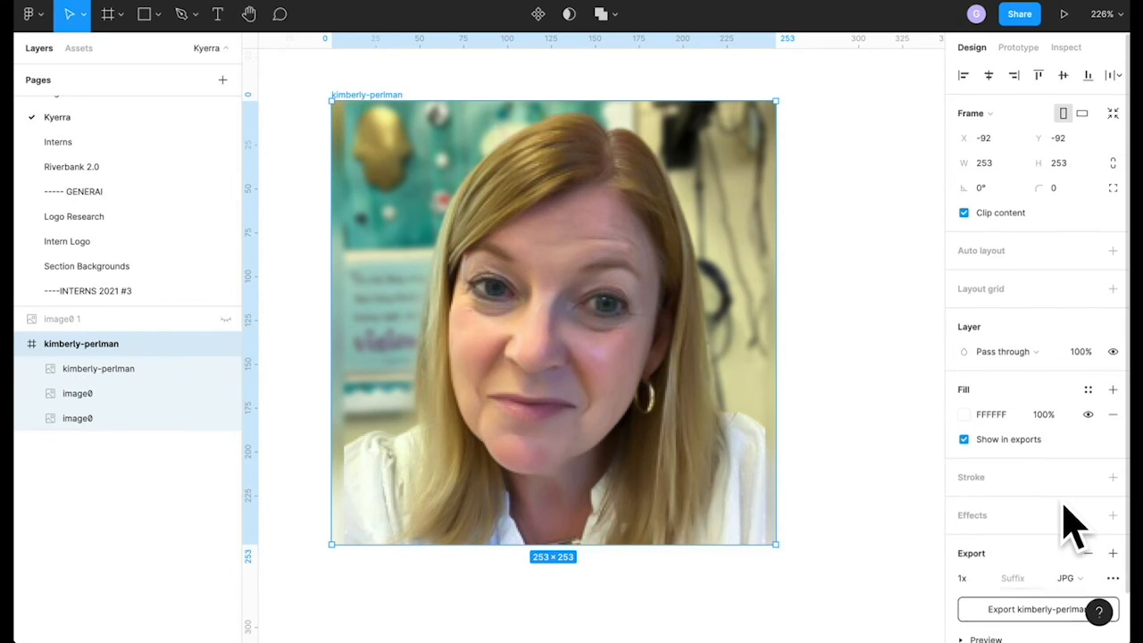
- Scroll the Design panel down to the Export section
scroll(1071, 526, "down", 2)
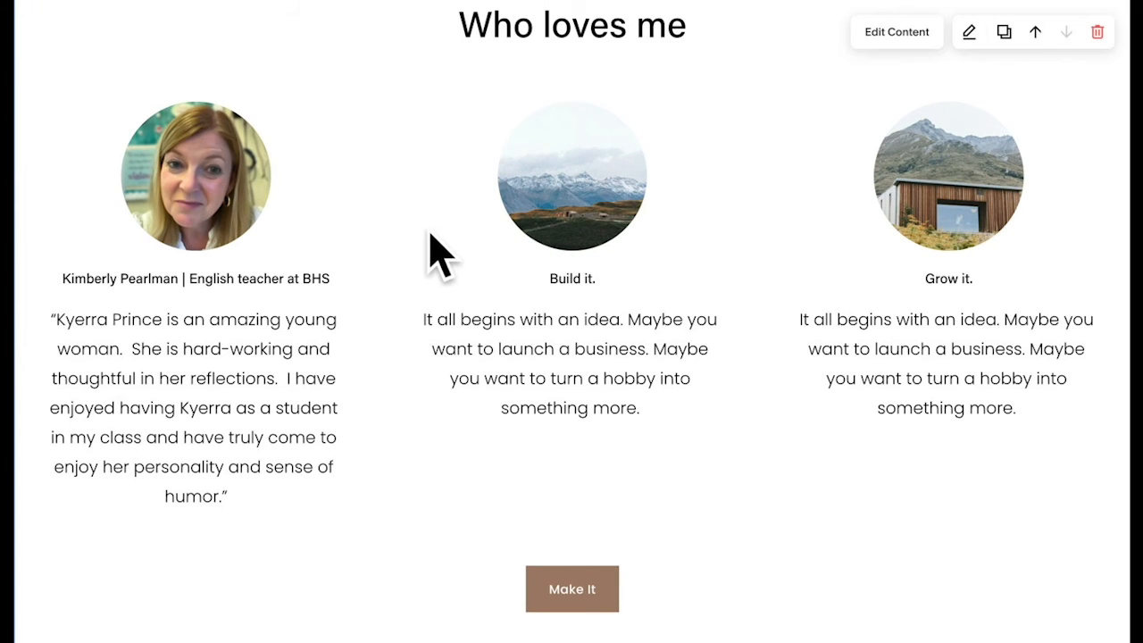
- Open the 'Who loves me' section's content settings and its list of items
scroll(301, 153, "up", 4)
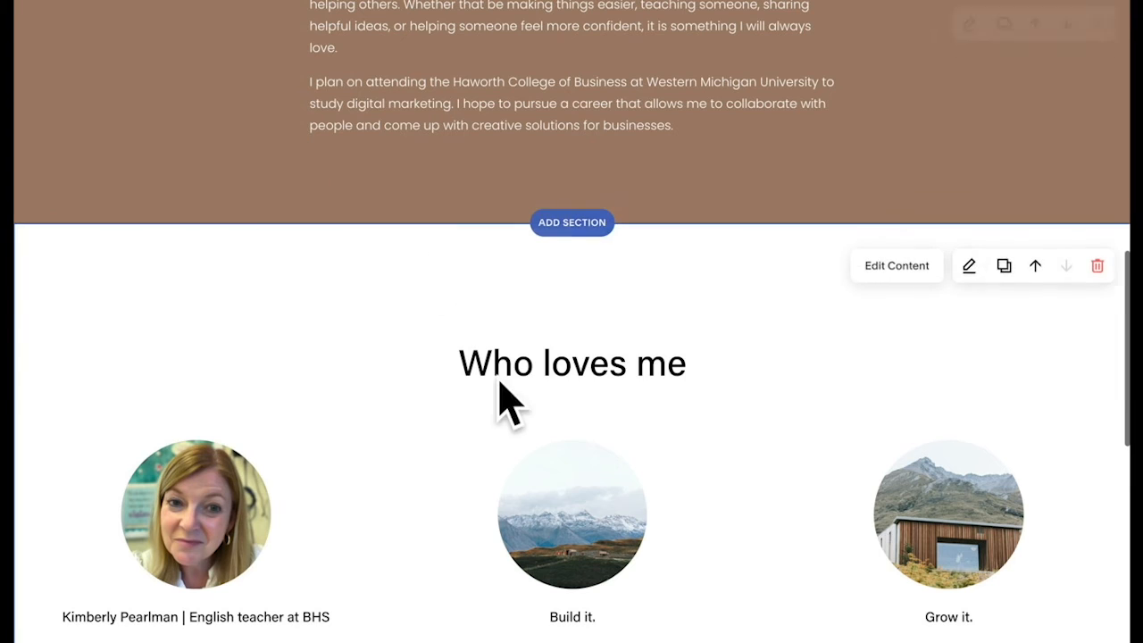
scroll(330, 543, "down", 1)
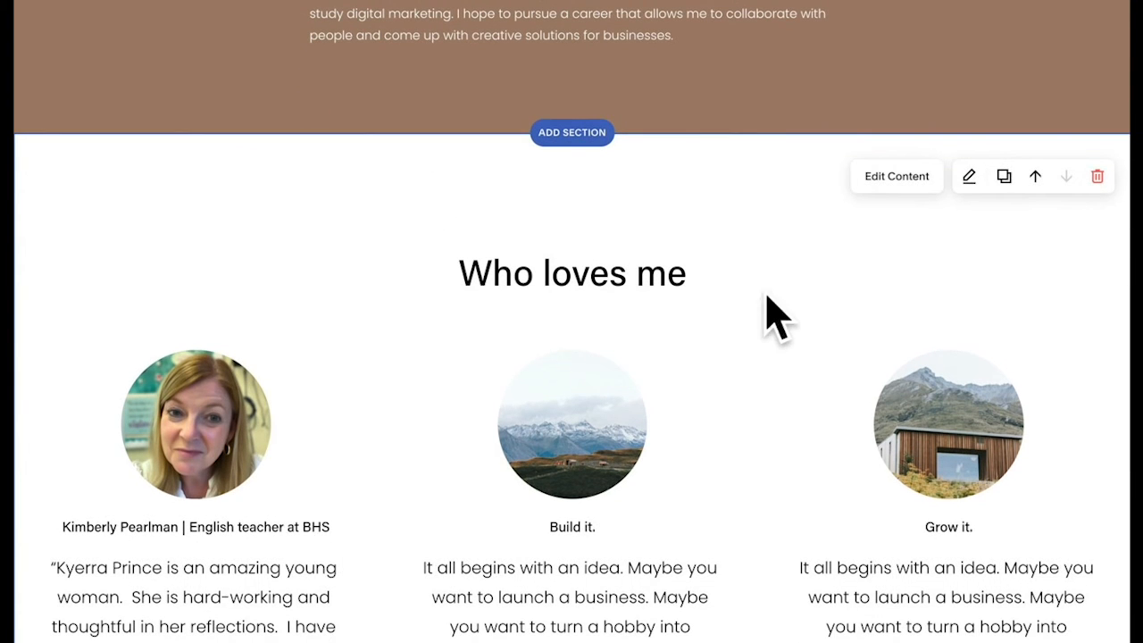
left_click(894, 181)
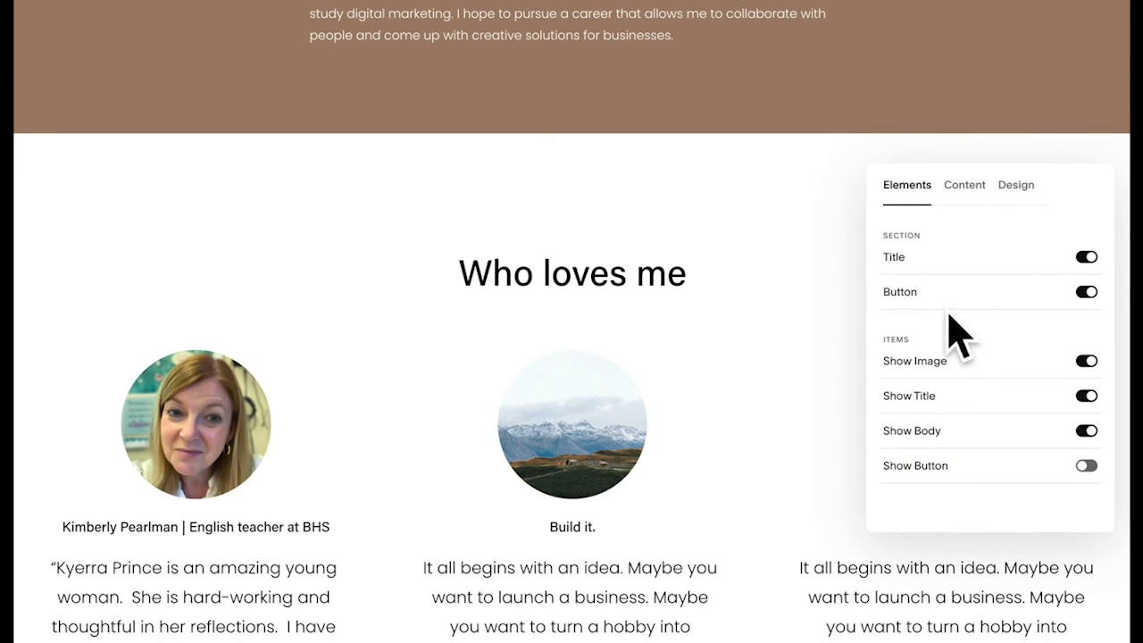
left_click(964, 185)
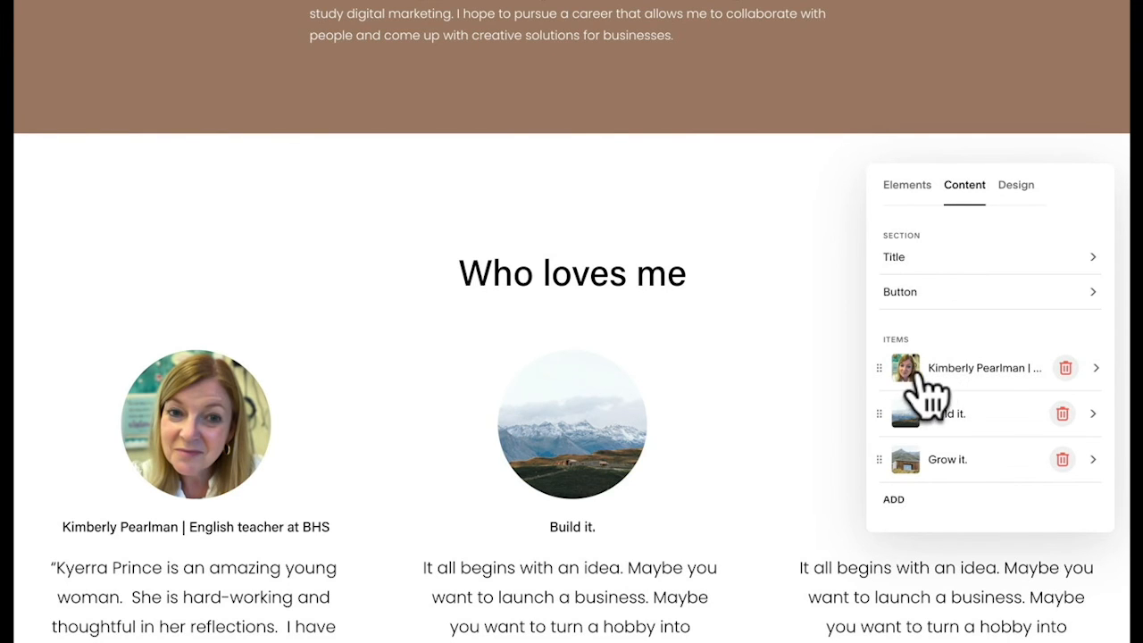
scroll(548, 451, "down", 1)
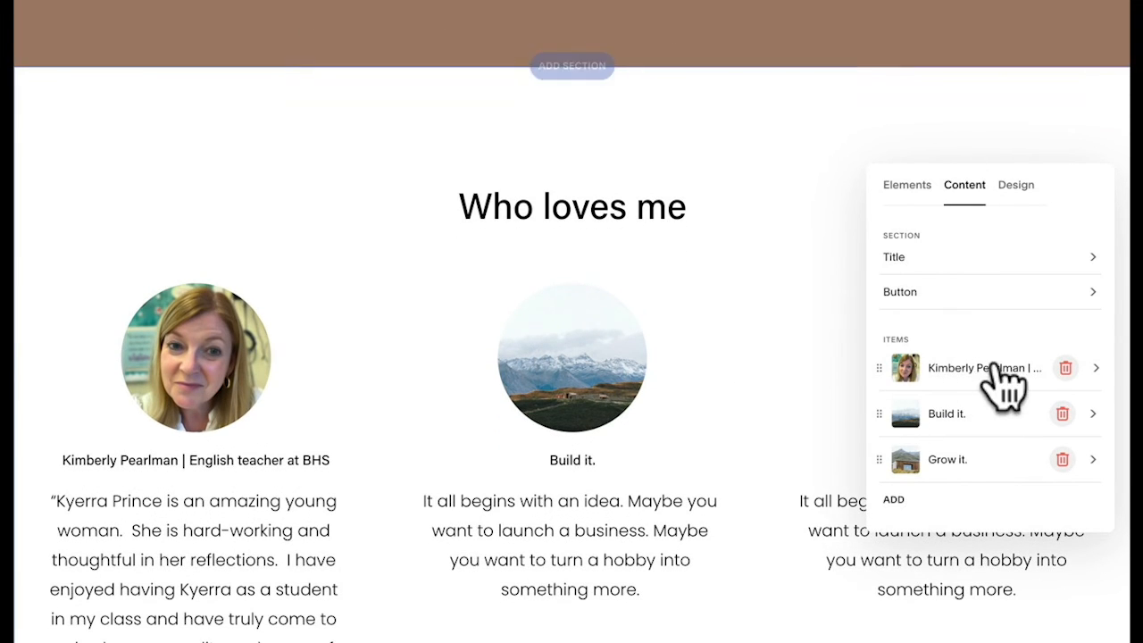
- Review the first testimonial item's details, return to the list, and open Design options
left_click(1096, 368)
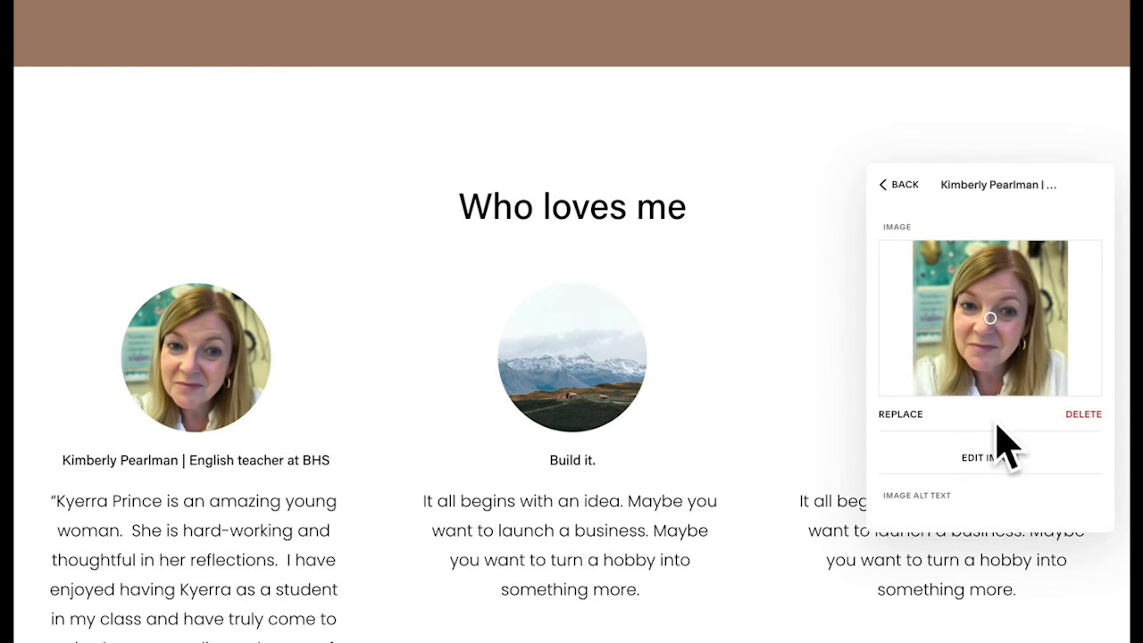
scroll(1003, 438, "down", 3)
scroll(964, 438, "down", 2)
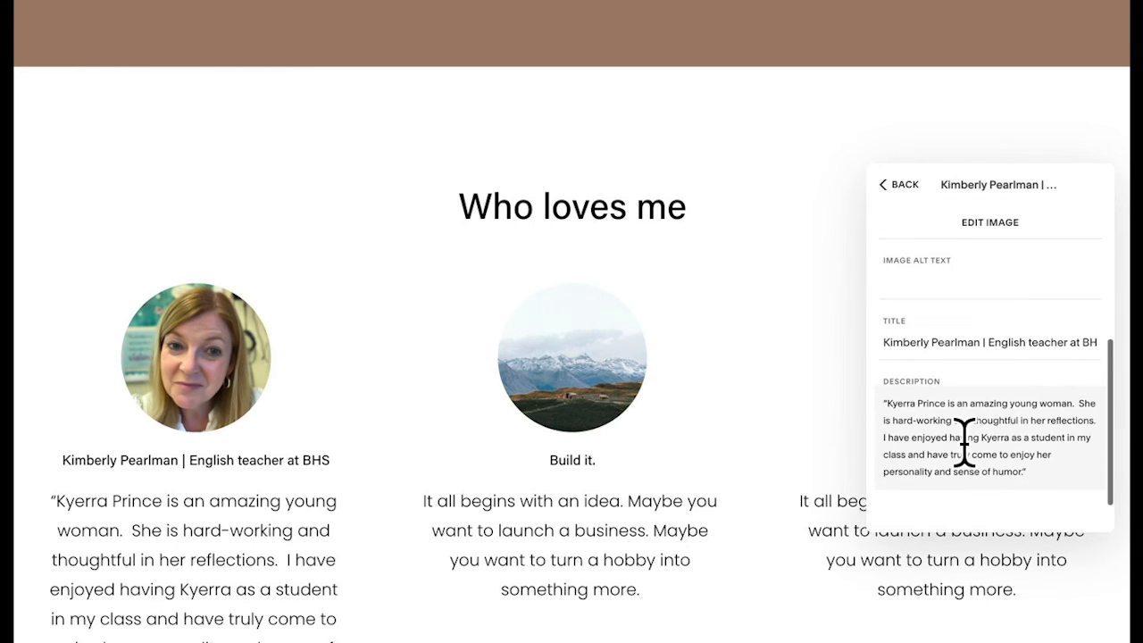
scroll(951, 392, "up", 5)
left_click(898, 186)
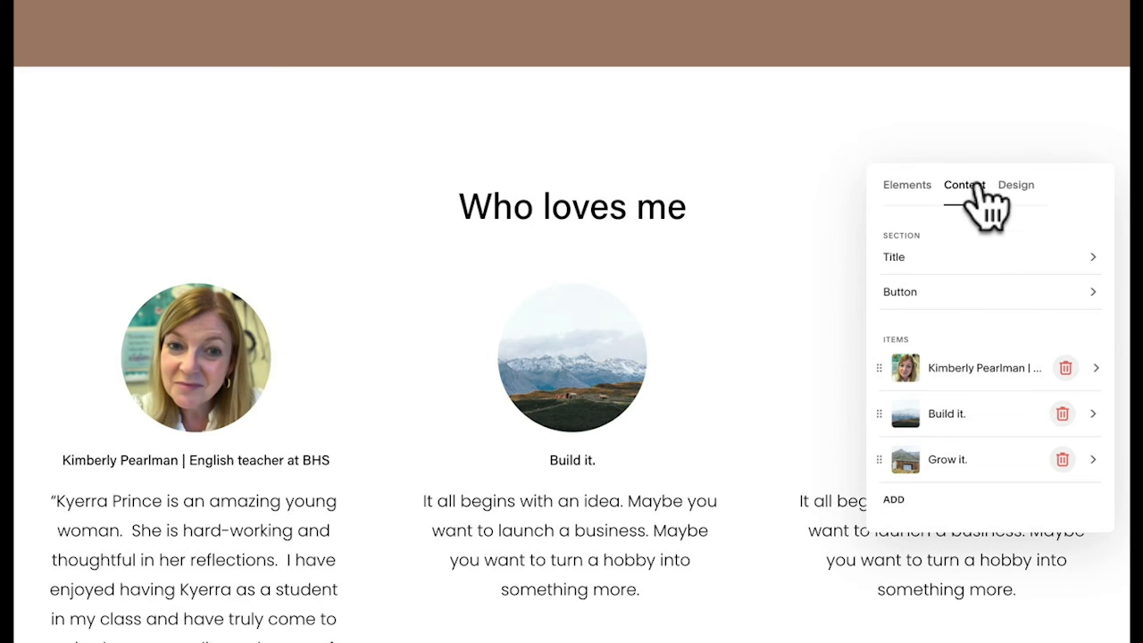
left_click(1014, 185)
- Keep the image crop at Circle and try larger Item Title sizes, leaving titles at 1rem
scroll(1005, 362, "down", 2)
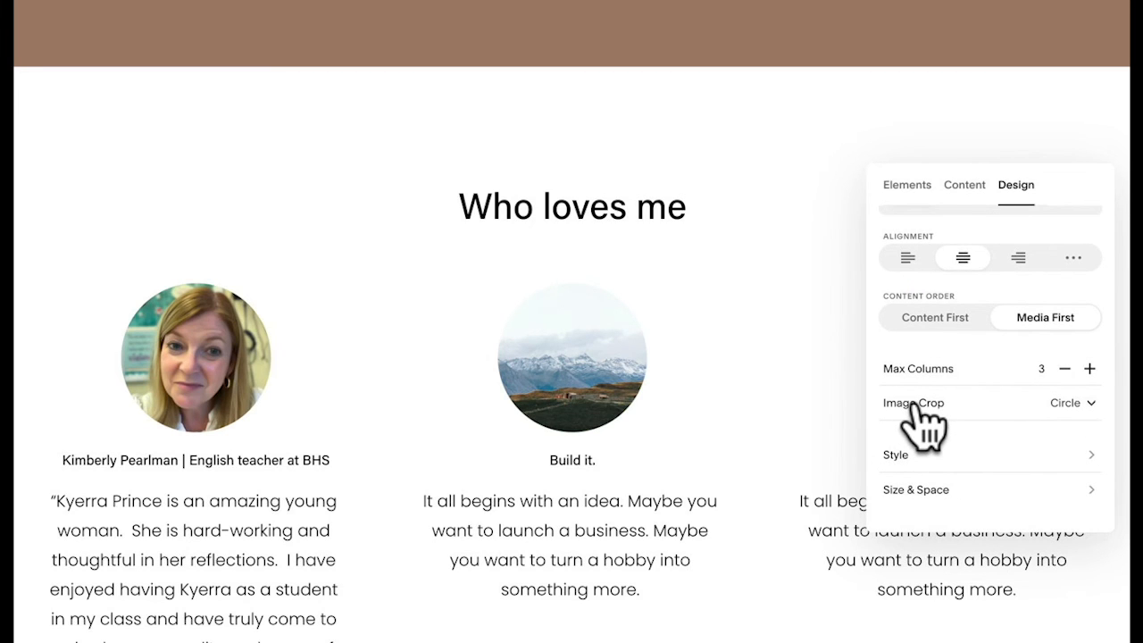
left_click(982, 409)
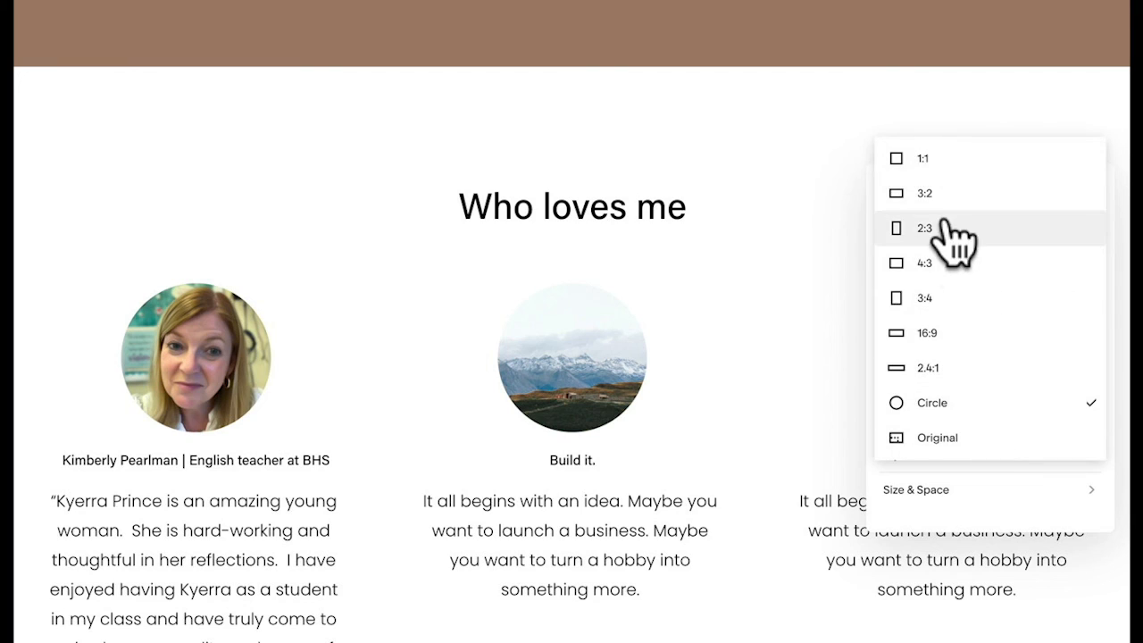
left_click(943, 403)
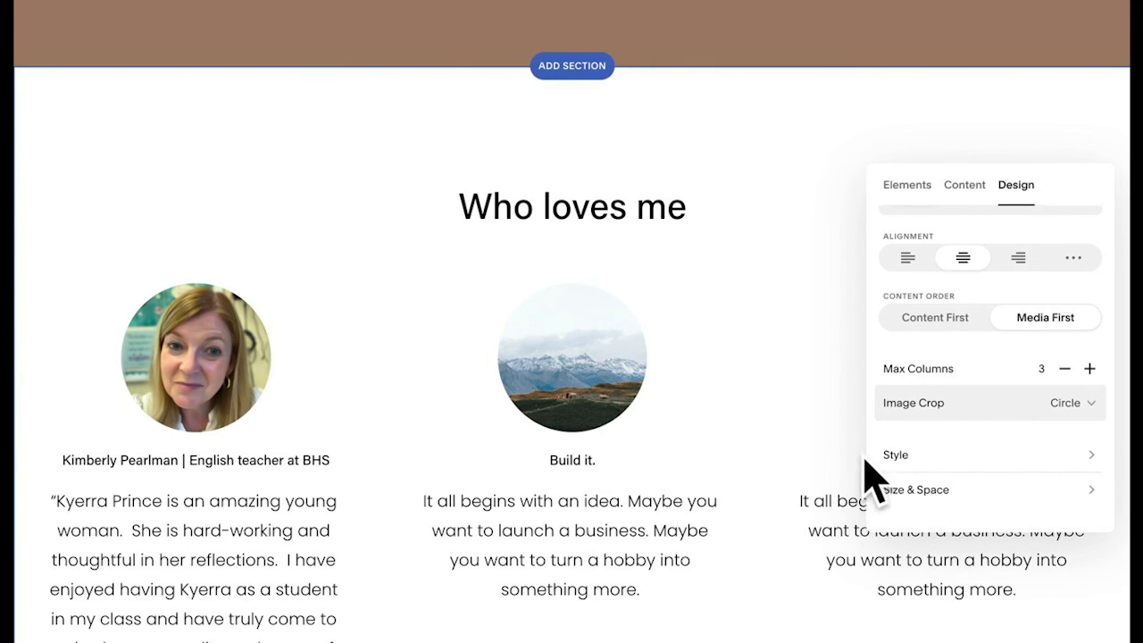
left_click(911, 455)
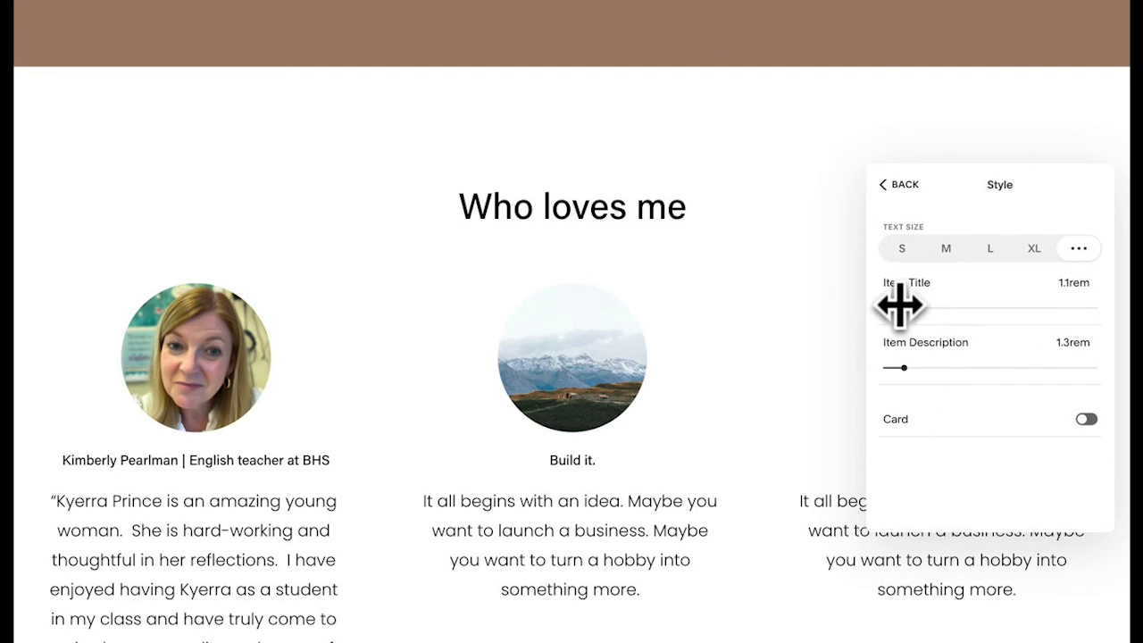
mouse_move(900, 306)
left_mouse_down()
mouse_move(926, 307)
mouse_move(894, 307)
left_mouse_up()
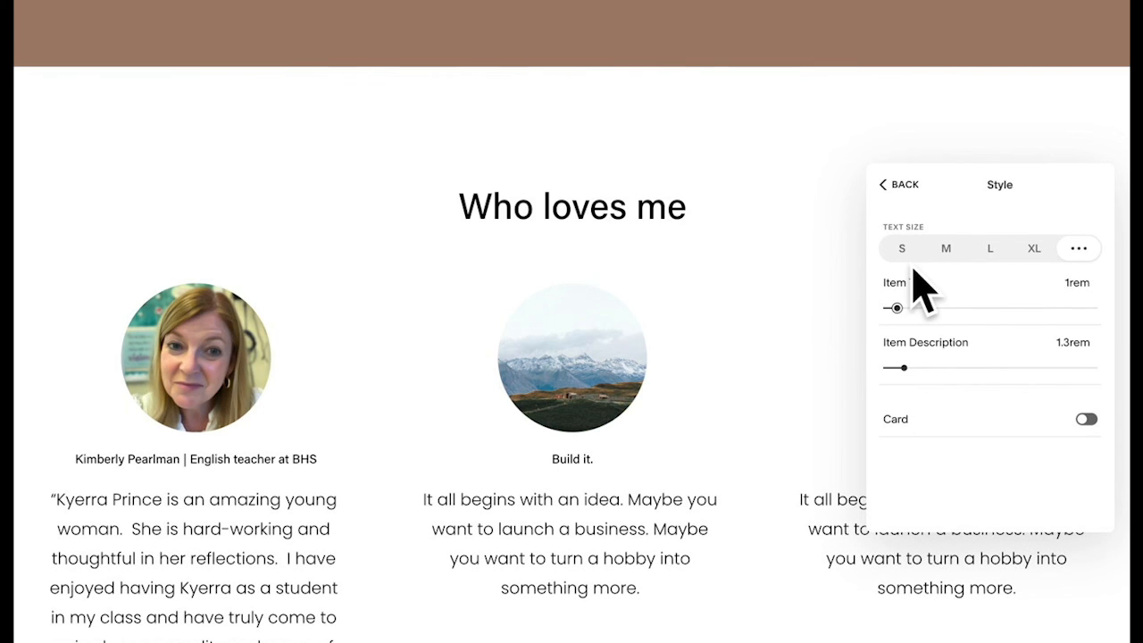
- Set the testimonial order to Content First so text sits above the circular images
left_click(898, 185)
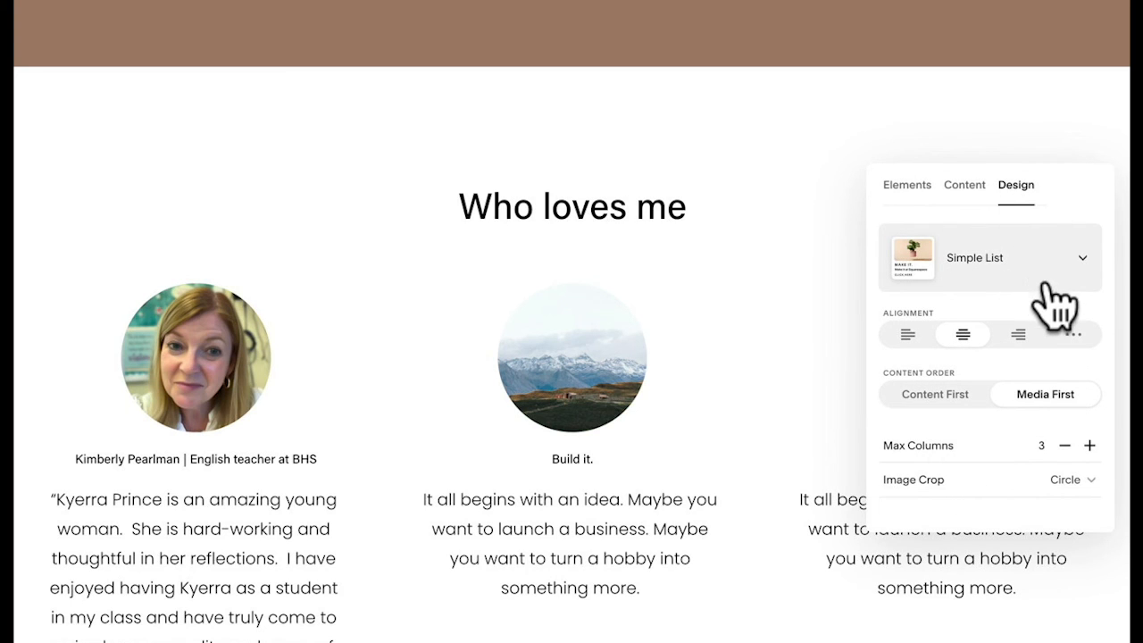
scroll(1036, 397, "down", 2)
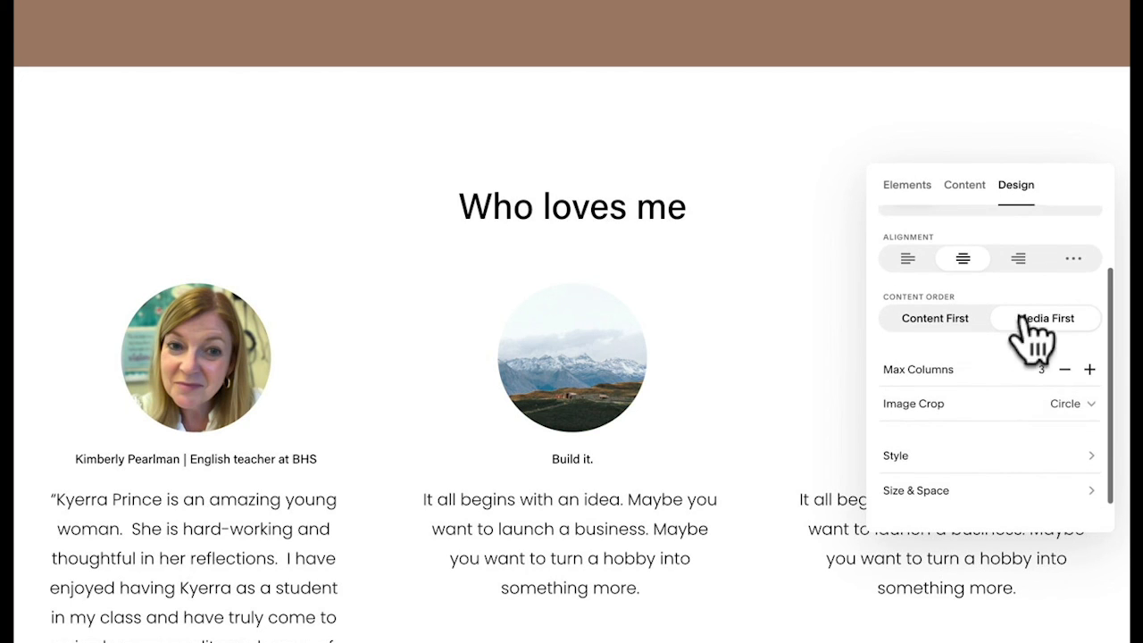
left_click(947, 323)
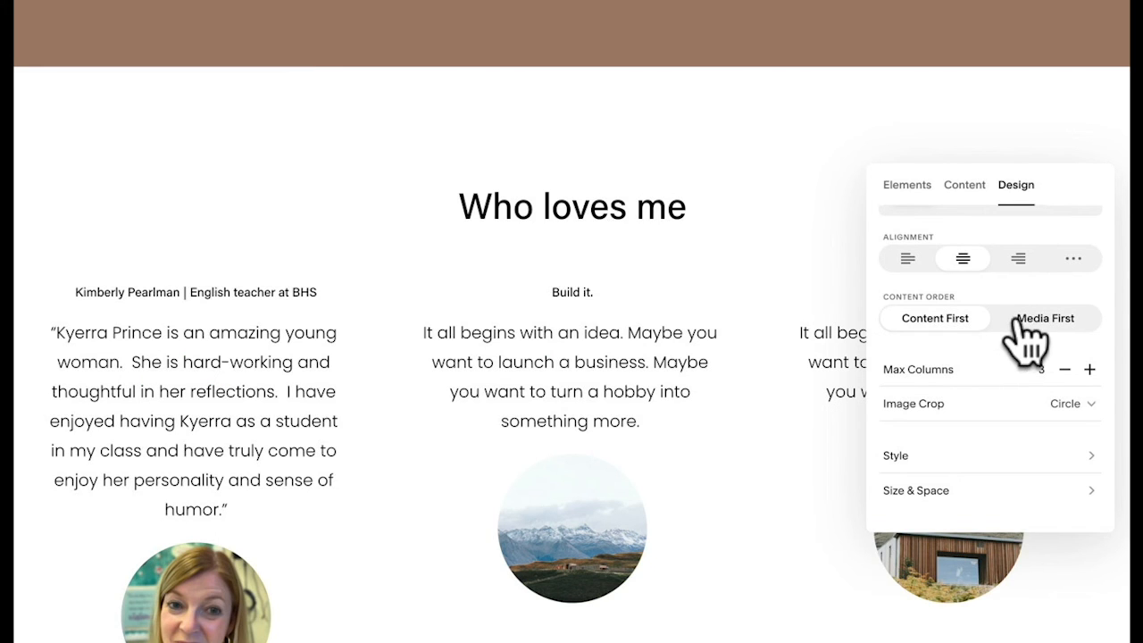